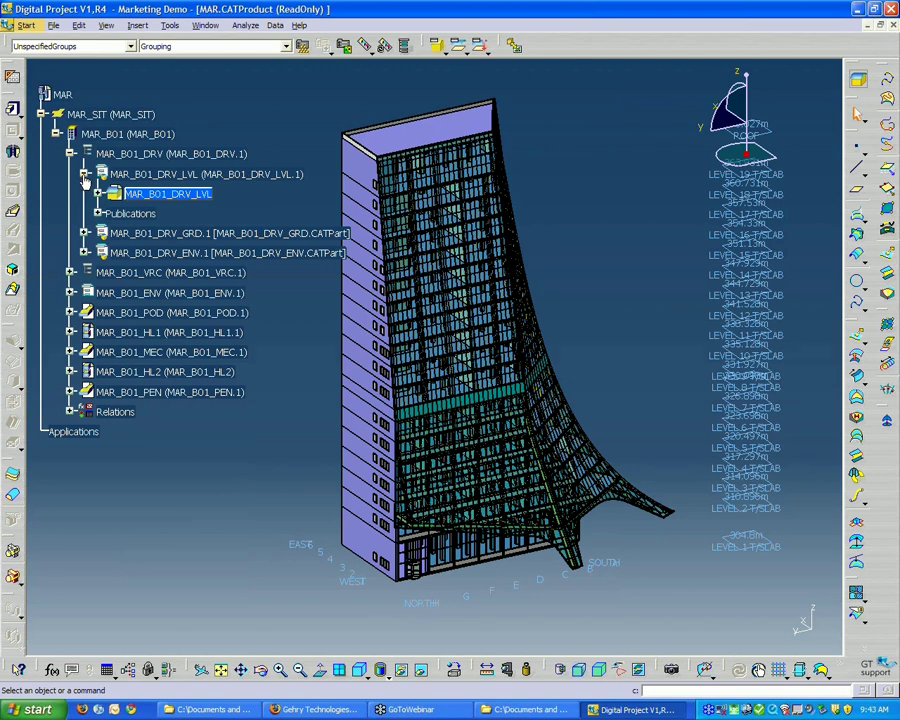
Collapse MAR_B01_DRV_LVL, load the MAR_B01_DRV_GRD part in the tree, and examine its gridlines from above and obliquely.
{"action": "left_click", "coordinate": [85, 174]}
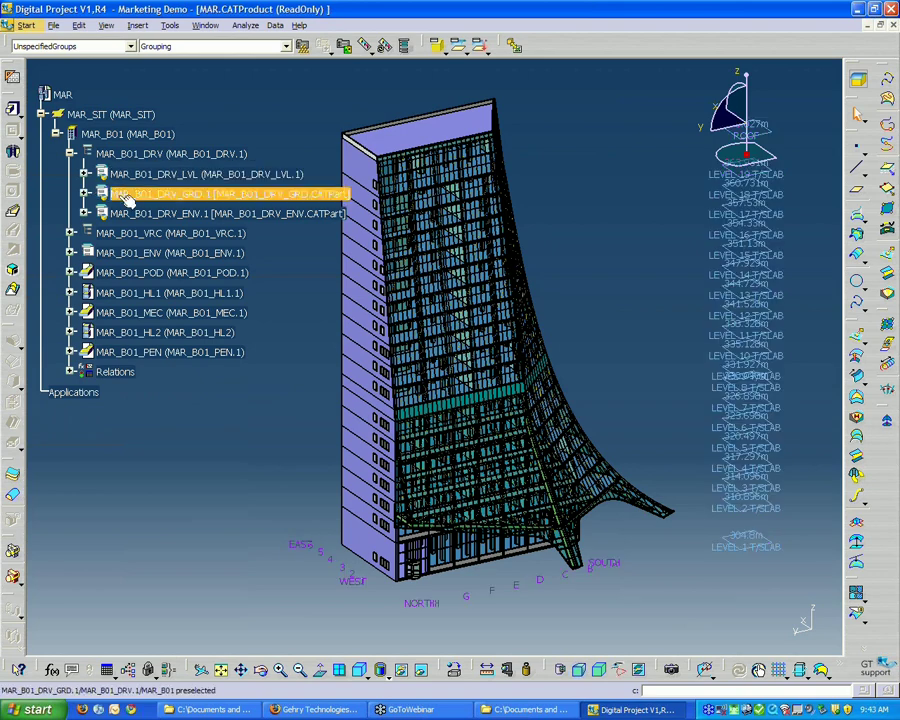
{"action": "left_click", "coordinate": [86, 194]}
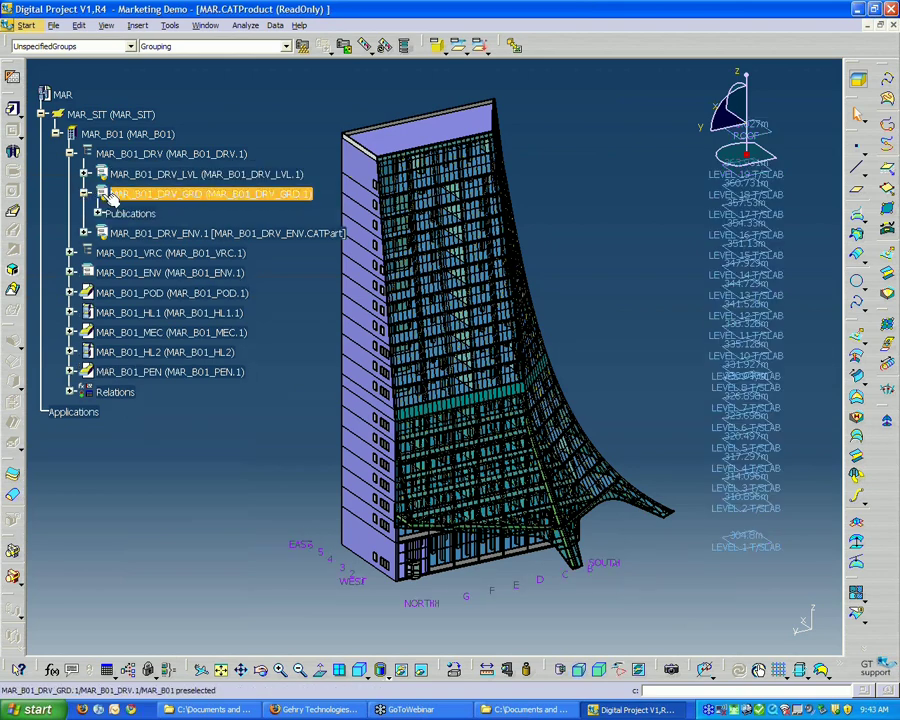
{"action": "double_click", "coordinate": [113, 196]}
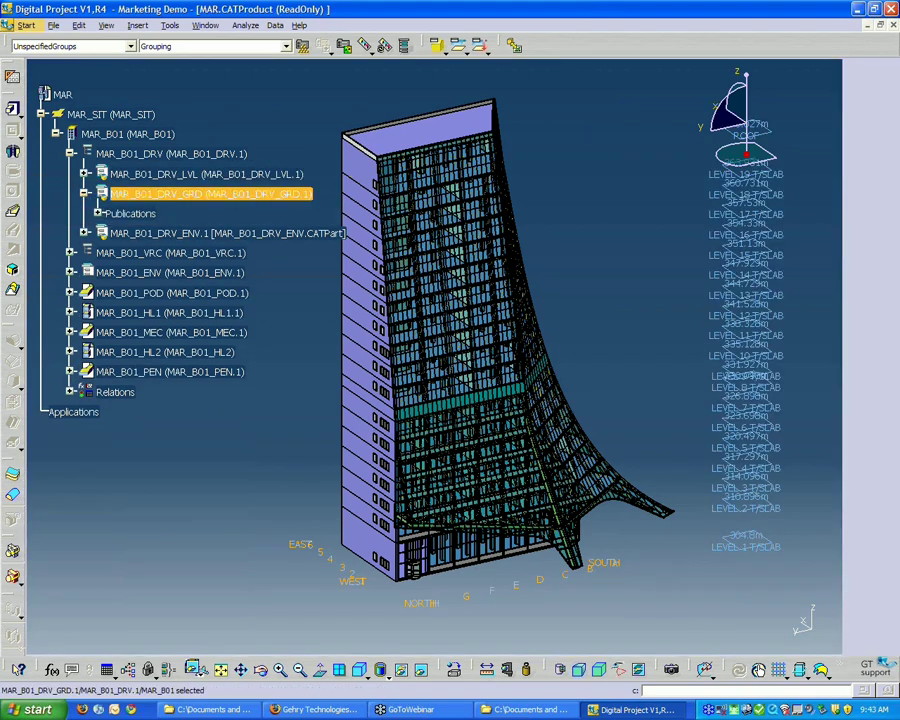
{"action": "middle_click_drag", "start_coordinate": [294, 389], "coordinate": [604, 492]}
{"action": "middle_click_drag", "start_coordinate": [681, 476], "coordinate": [743, 460]}
{"action": "middle_click_drag", "start_coordinate": [684, 482], "coordinate": [698, 605]}
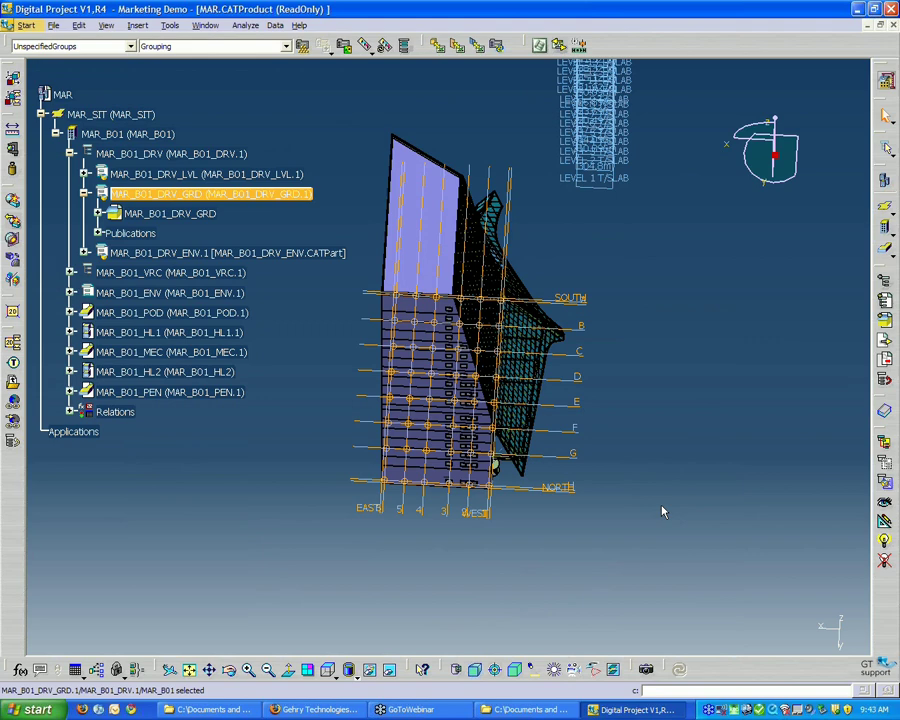
{"action": "left_click", "coordinate": [257, 224]}
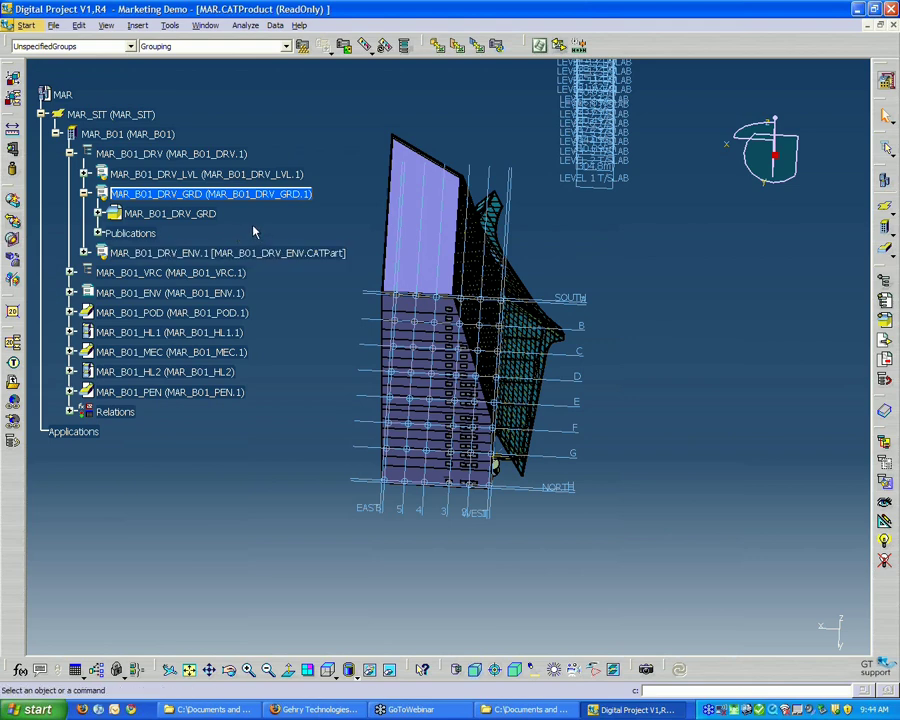
{"action": "middle_click_drag", "start_coordinate": [540, 465], "coordinate": [665, 510]}
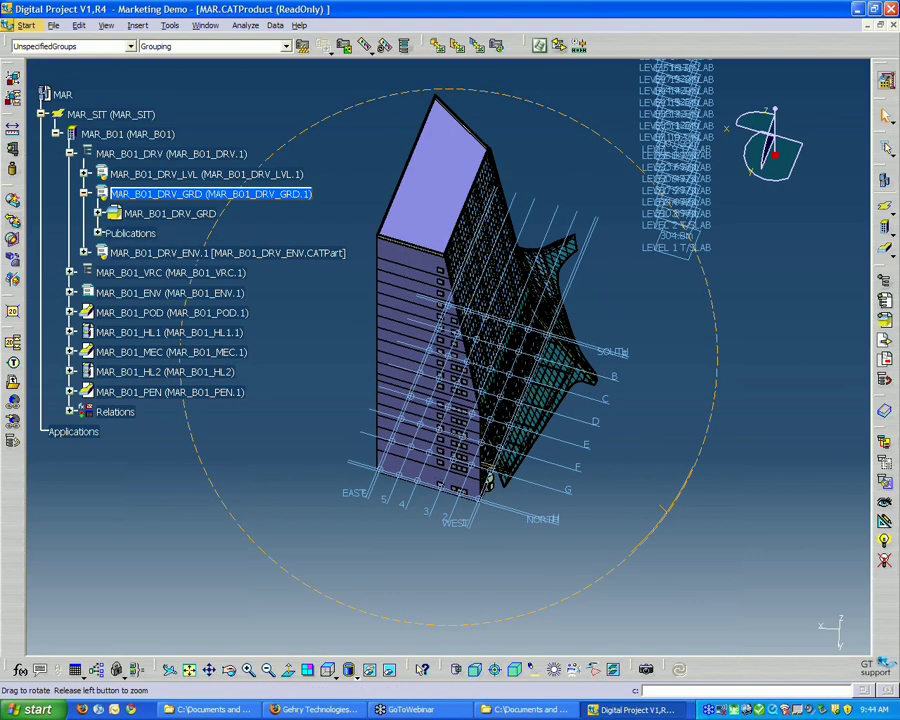
Collapse MAR_B01_DRV_GRD and load MAR_B01_DRV_ENV, expanding it to the surfaces of its DESIGN ENVELOPE set.
{"action": "left_click", "coordinate": [86, 193]}
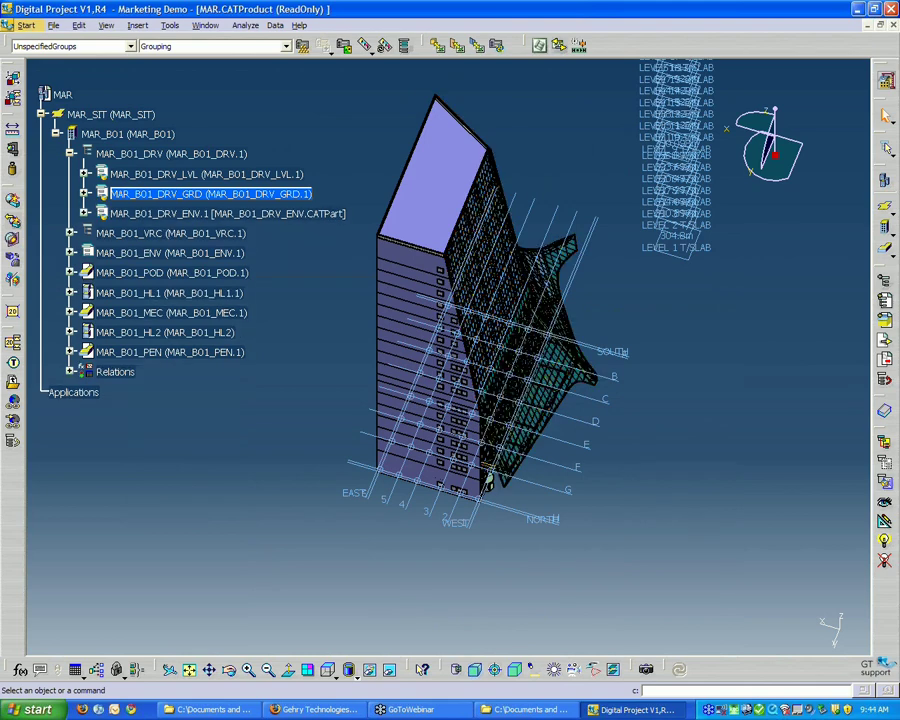
{"action": "left_click", "coordinate": [86, 213]}
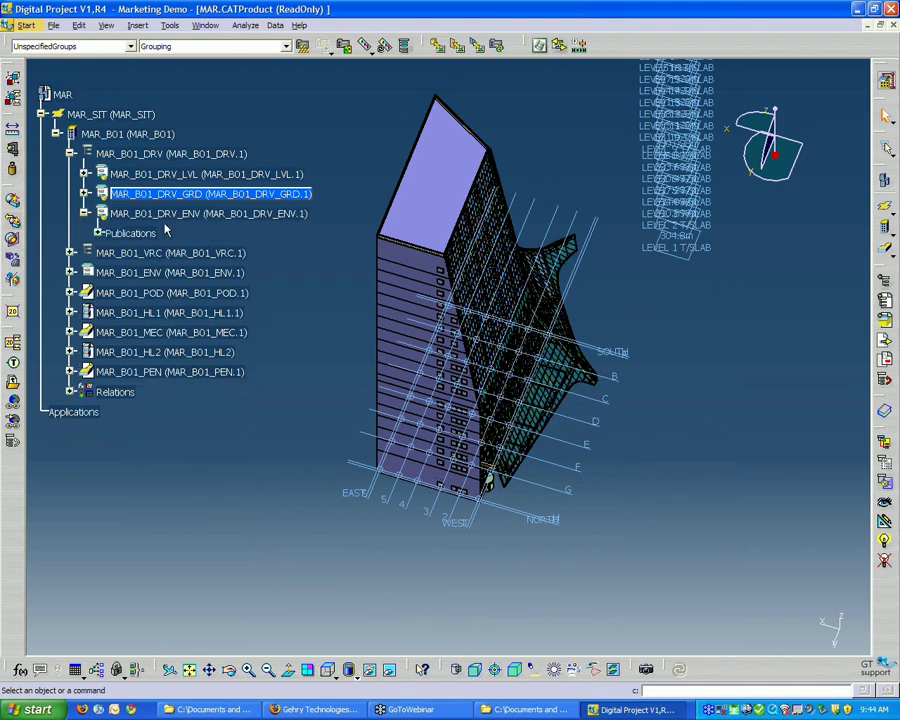
{"action": "left_click", "coordinate": [113, 215]}
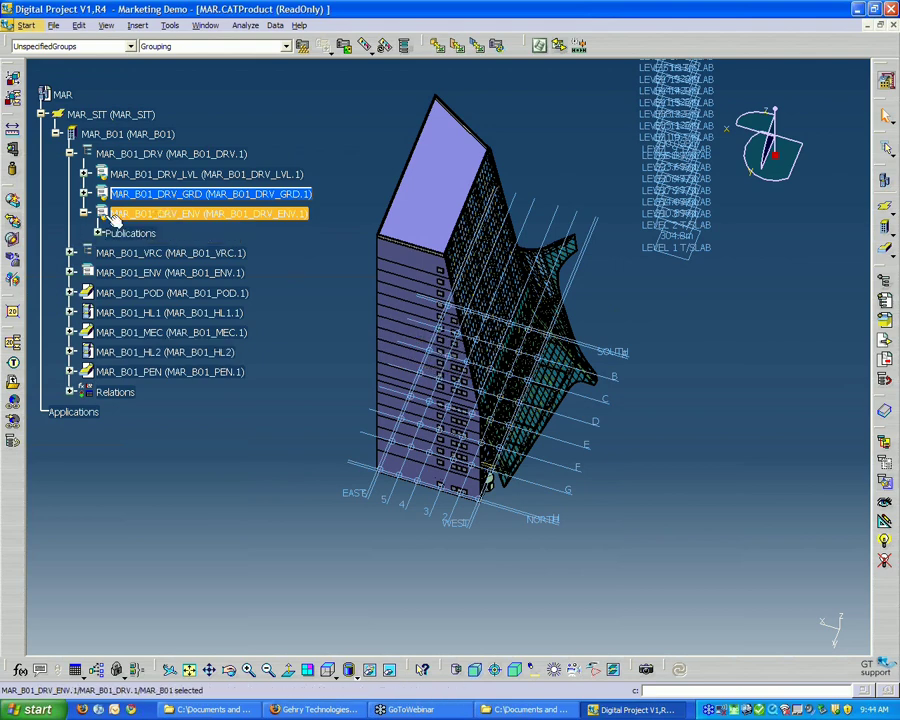
{"action": "middle_click_drag", "start_coordinate": [738, 566], "coordinate": [677, 372]}
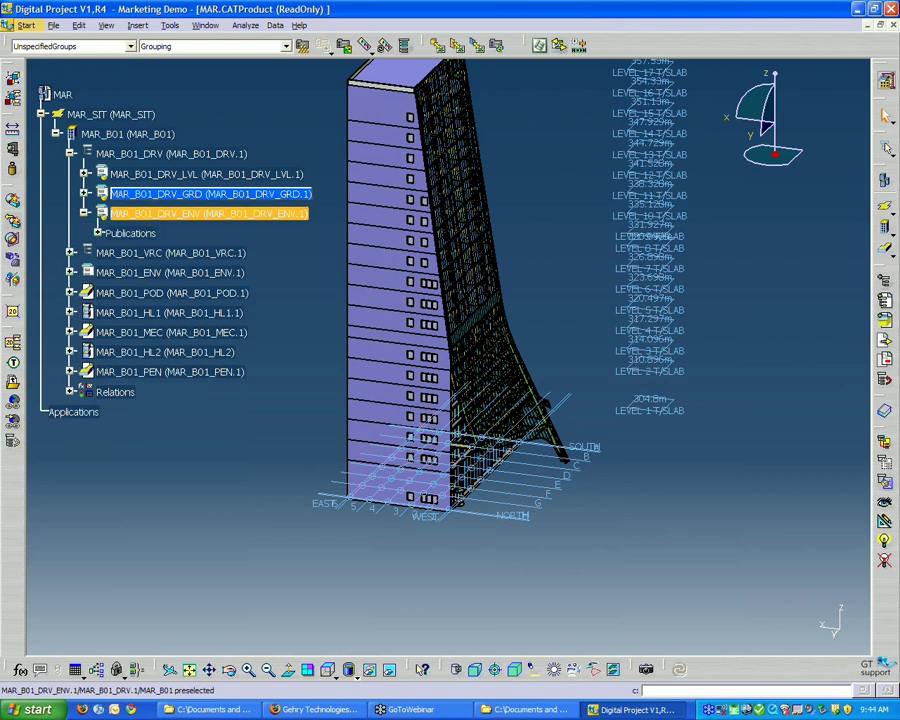
{"action": "left_click", "coordinate": [283, 217]}
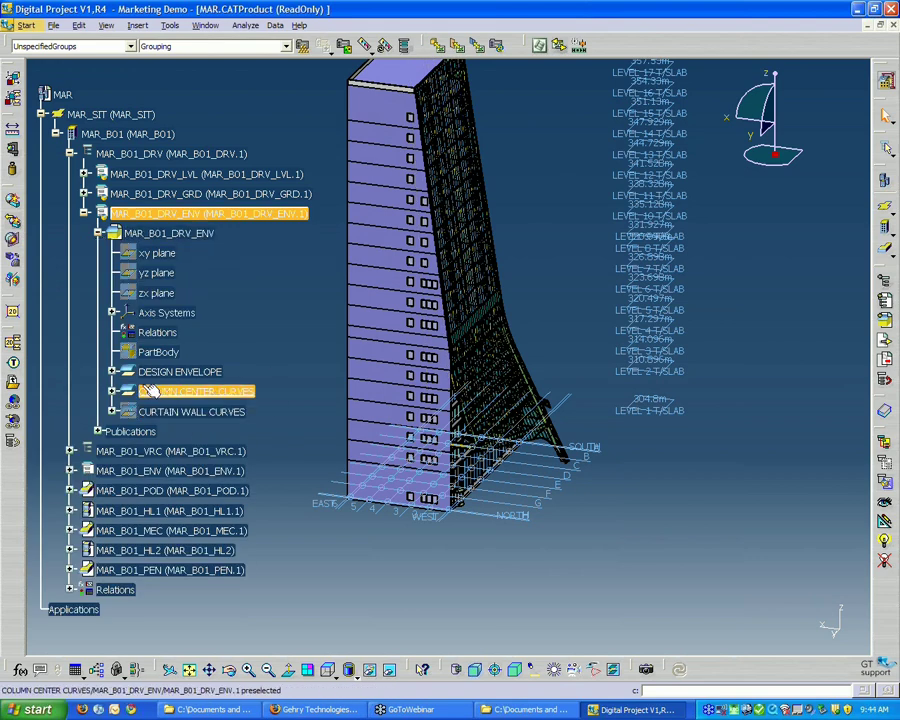
{"action": "left_click", "coordinate": [112, 371]}
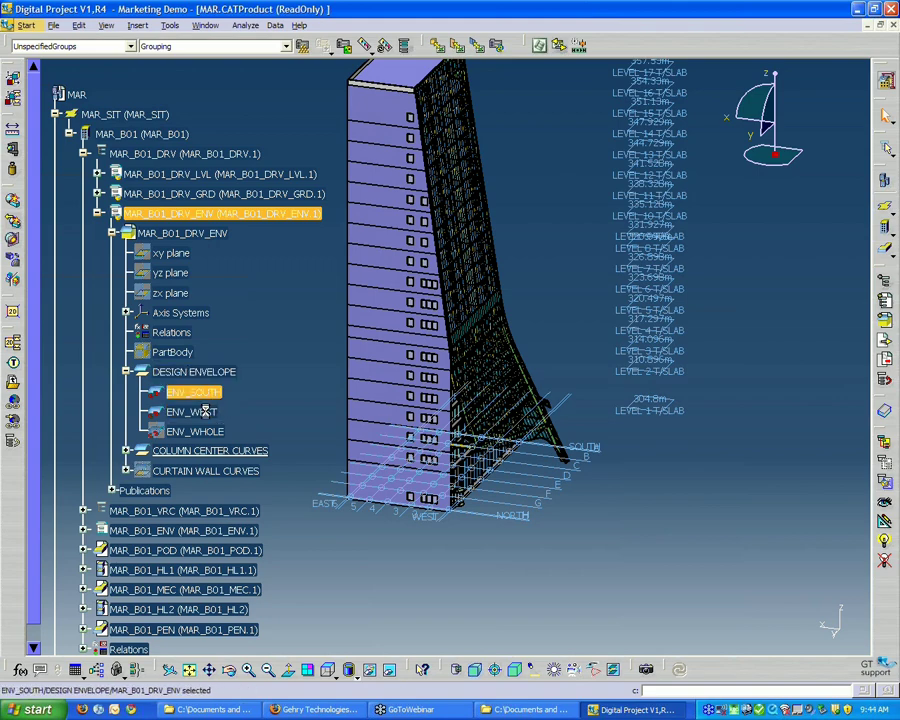
Select ENV_WEST, examine the curved facade up close and as a whole, and collapse MAR_B01_DRV_ENV.
{"action": "left_click", "coordinate": [195, 411]}
{"action": "middle_click_drag", "start_coordinate": [700, 515], "coordinate": [650, 476]}
{"action": "middle_click_drag", "start_coordinate": [728, 413], "coordinate": [593, 394]}
{"action": "left_click", "coordinate": [600, 480]}
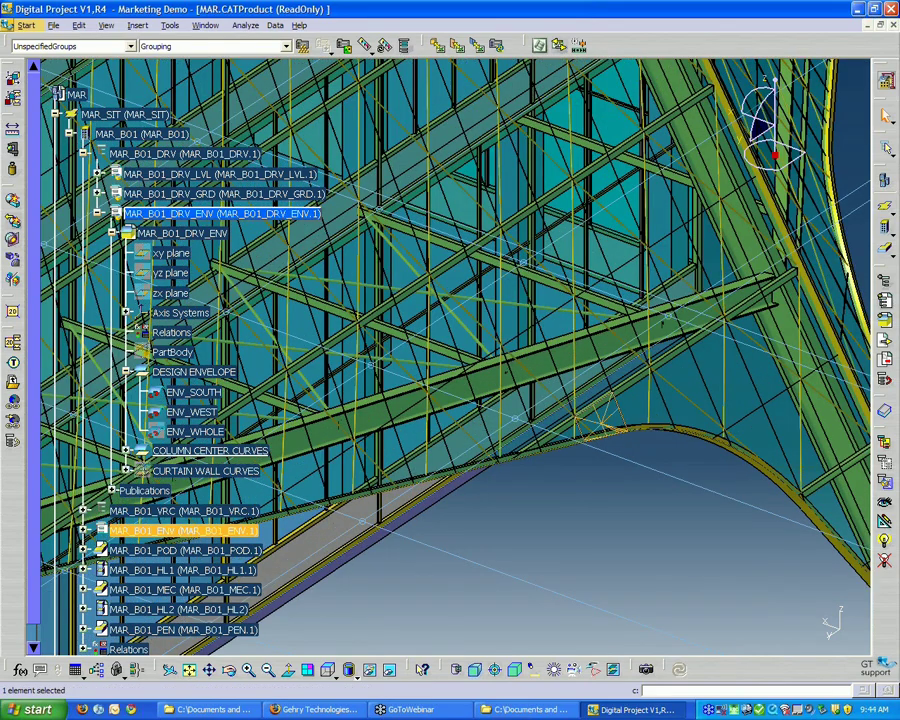
{"action": "mouse_move", "coordinate": [600, 480]}
{"action": "middle_mouse_down"}
{"action": "mouse_move", "coordinate": [597, 520]}
{"action": "mouse_move", "coordinate": [585, 515]}
{"action": "mouse_move", "coordinate": [600, 480]}
{"action": "middle_mouse_up"}
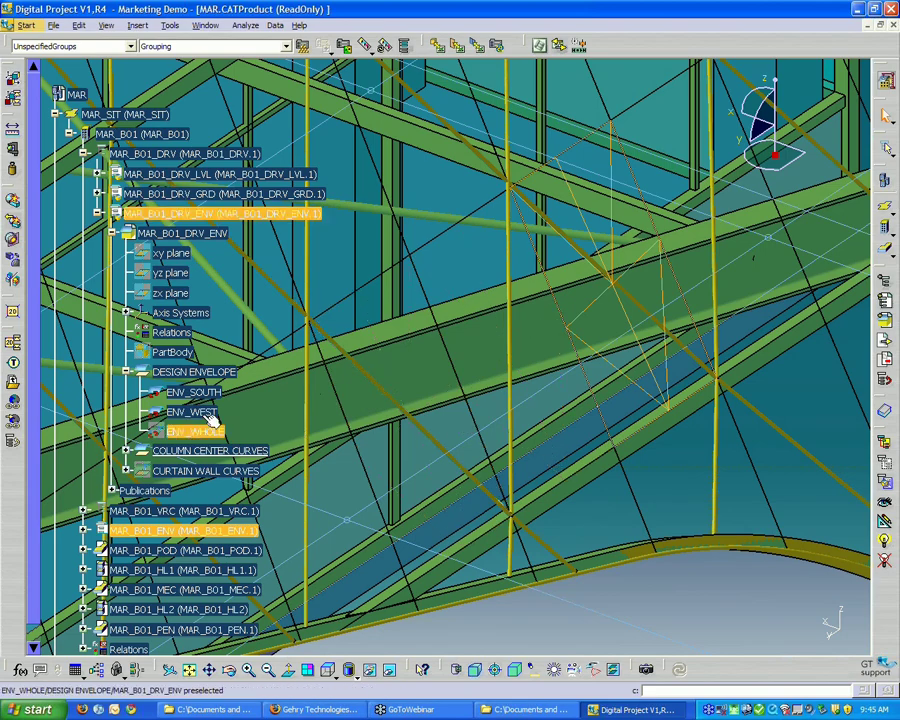
{"action": "mouse_move", "coordinate": [682, 538]}
{"action": "middle_mouse_down"}
{"action": "mouse_move", "coordinate": [679, 605]}
{"action": "mouse_move", "coordinate": [620, 575]}
{"action": "middle_mouse_up"}
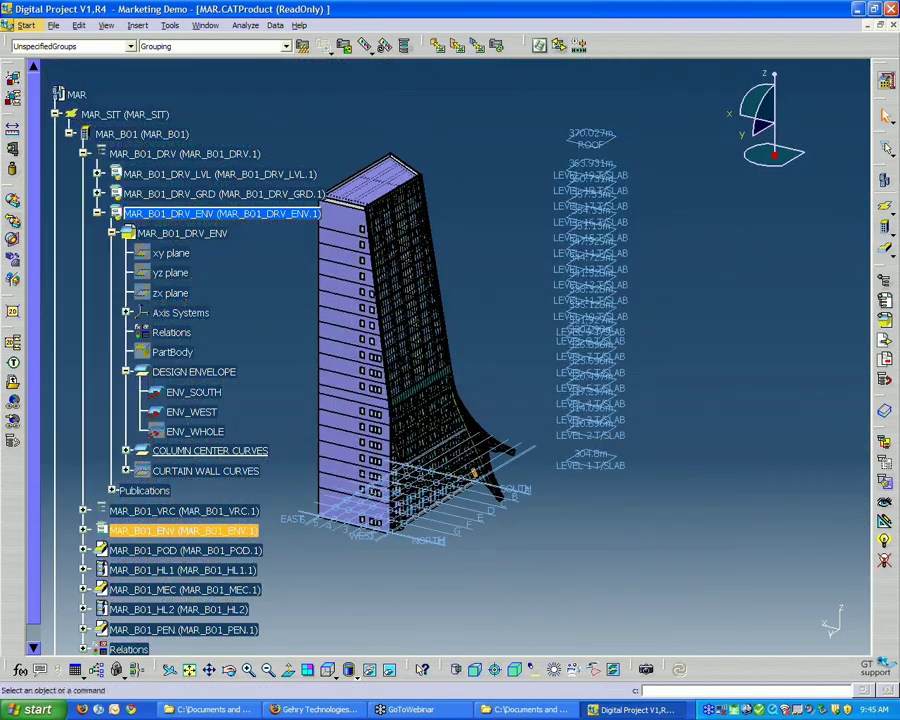
{"action": "left_click", "coordinate": [97, 213]}
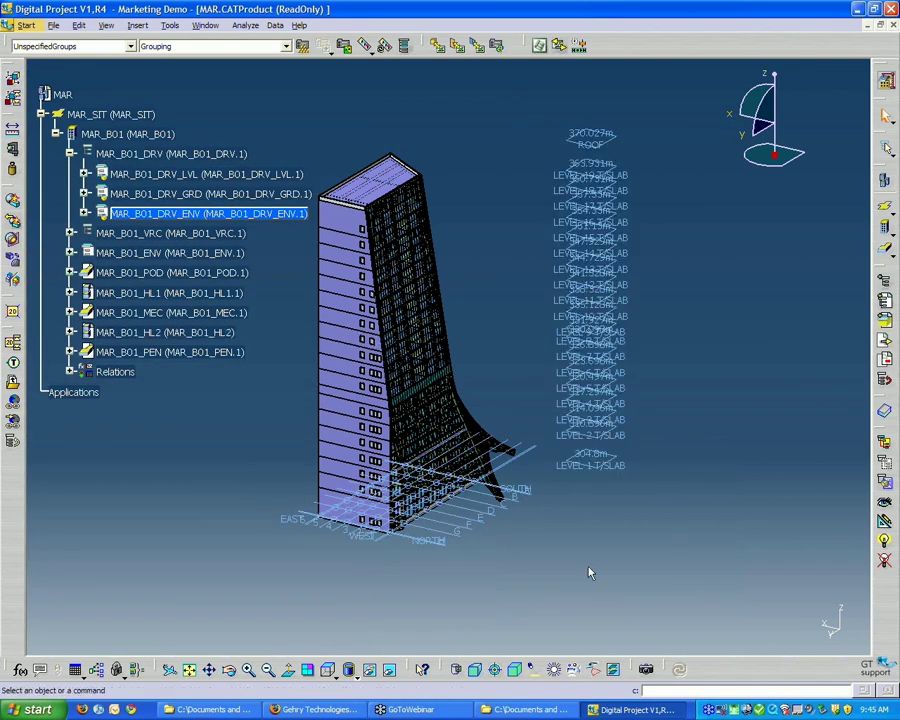
Highlight the MAR_B01_DRV driver group and examine the tower with its levels and gridlines from several sides.
{"action": "mouse_move", "coordinate": [589, 573]}
{"action": "middle_mouse_down"}
{"action": "mouse_move", "coordinate": [619, 535]}
{"action": "mouse_move", "coordinate": [598, 583]}
{"action": "middle_mouse_up"}
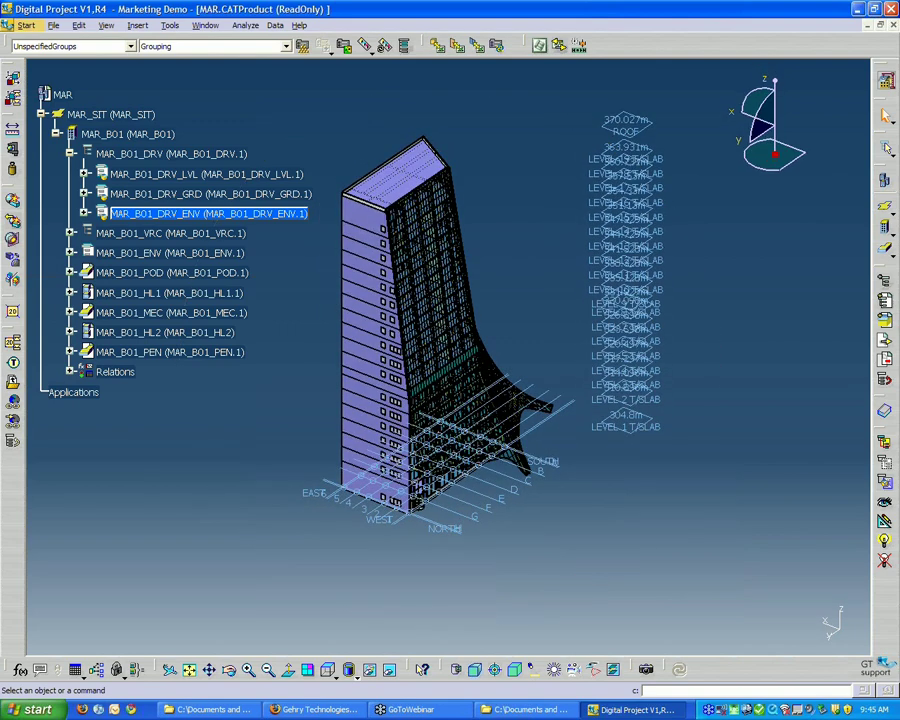
{"action": "middle_click_drag", "start_coordinate": [598, 583], "coordinate": [645, 548]}
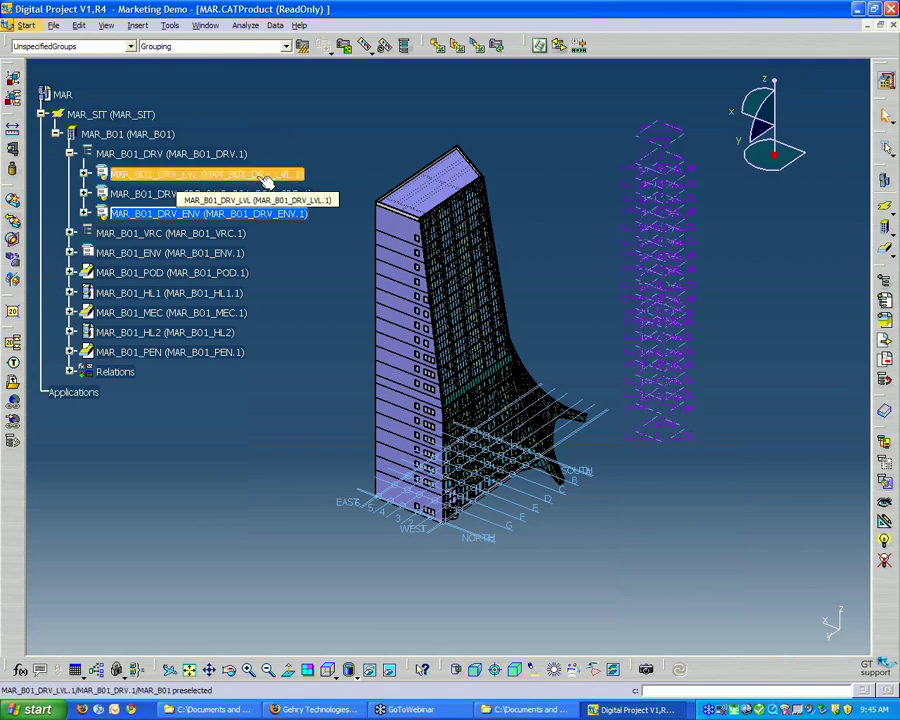
{"action": "left_click", "coordinate": [237, 154]}
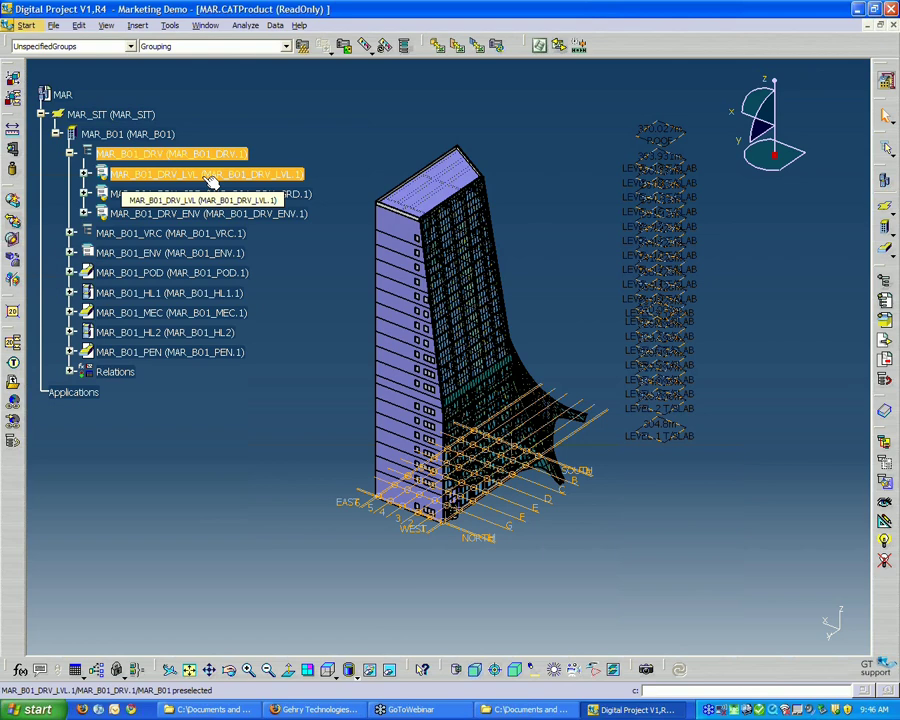
{"action": "left_click", "coordinate": [308, 160]}
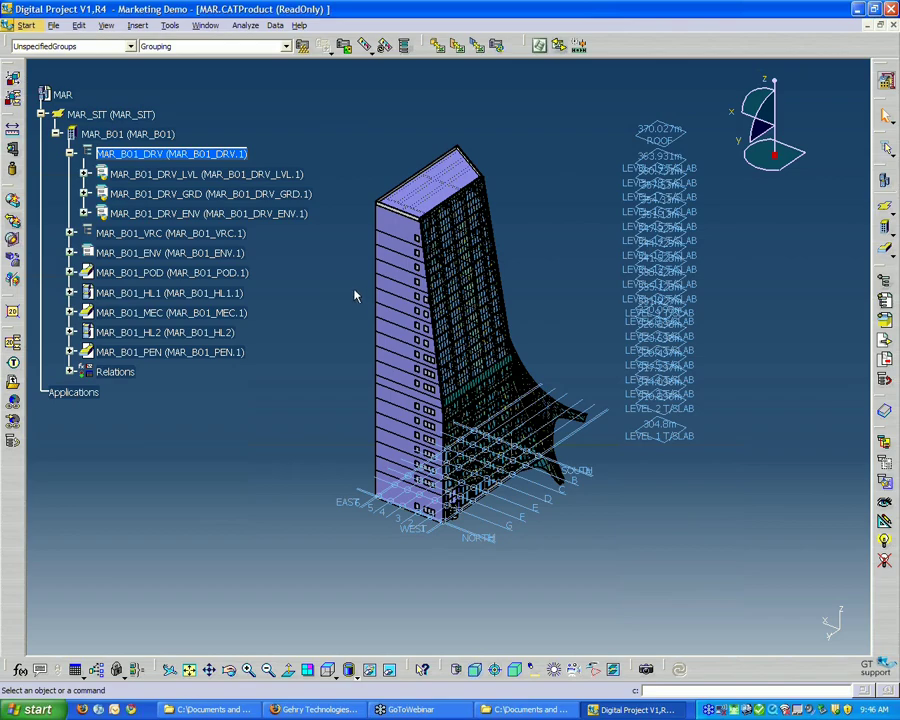
{"action": "middle_click_drag", "start_coordinate": [355, 295], "coordinate": [700, 280]}
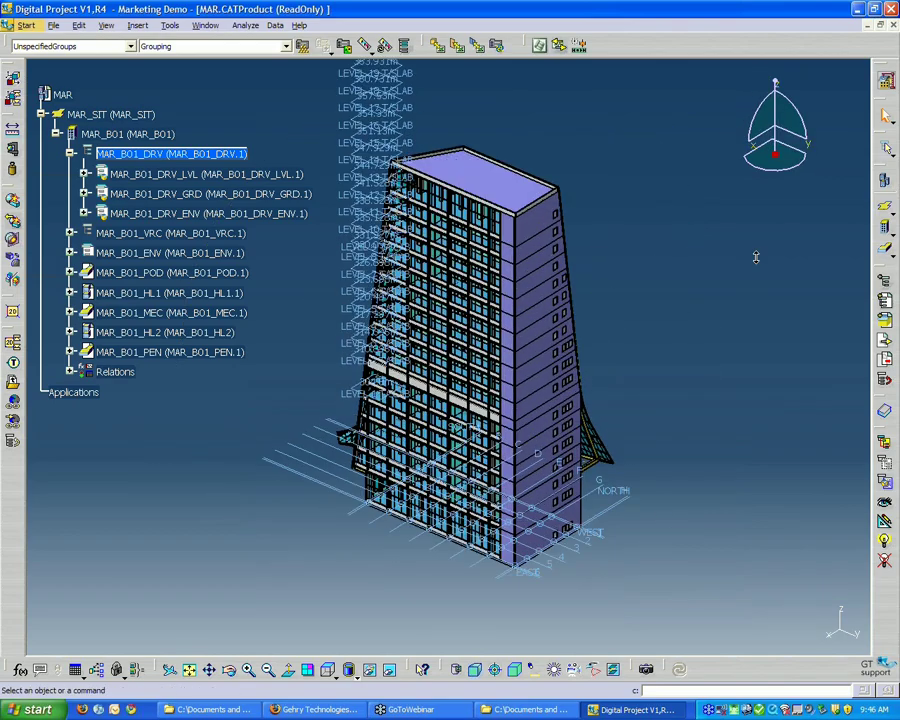
{"action": "middle_click_drag", "start_coordinate": [756, 257], "coordinate": [510, 446]}
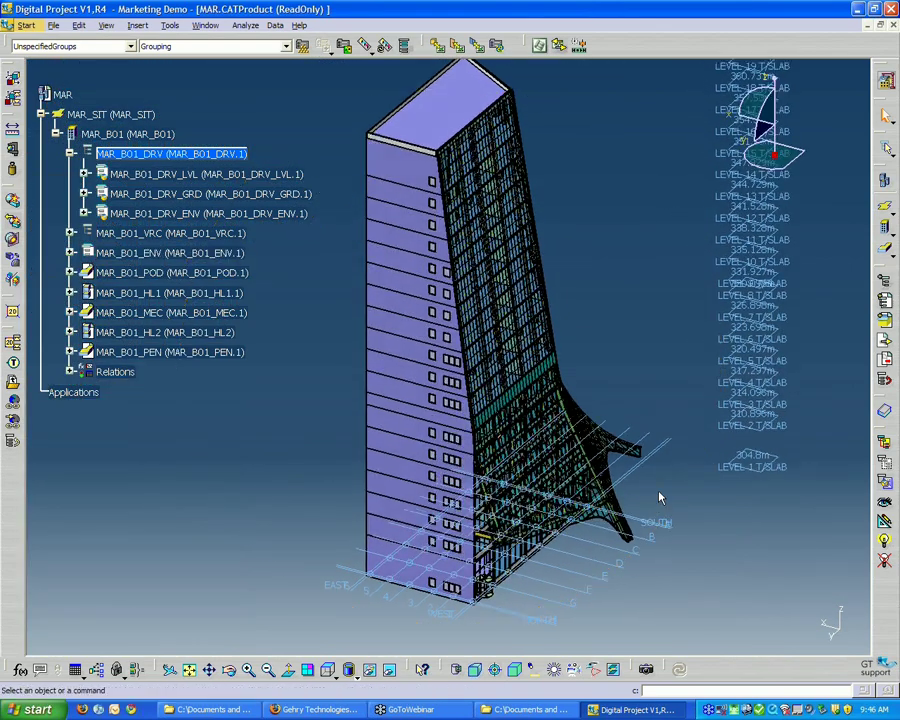
{"action": "middle_click_drag", "start_coordinate": [465, 352], "coordinate": [598, 388]}
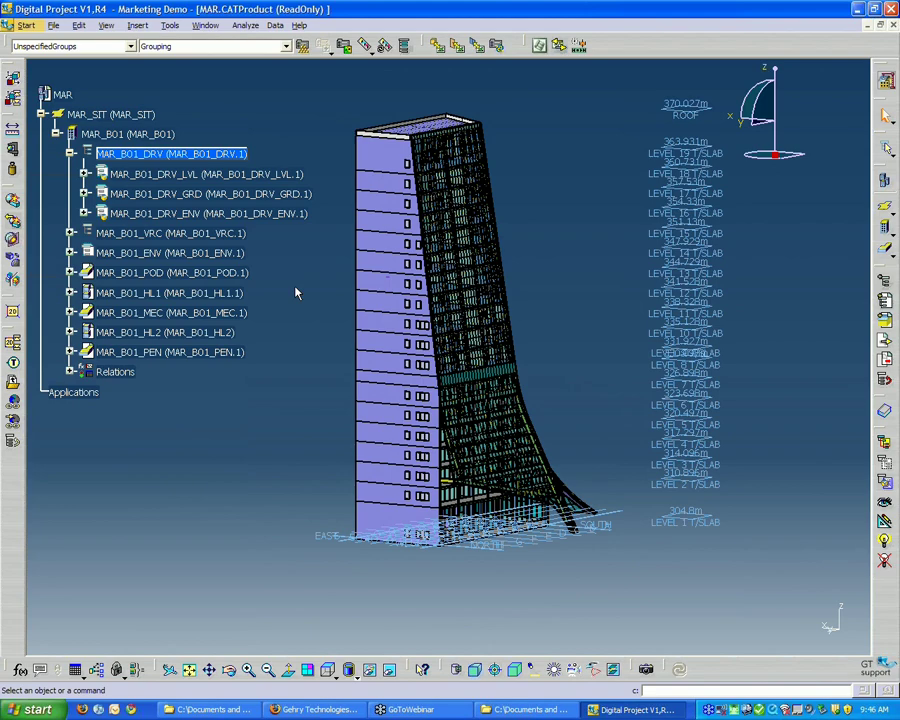
{"action": "middle_click_drag", "start_coordinate": [291, 273], "coordinate": [318, 398]}
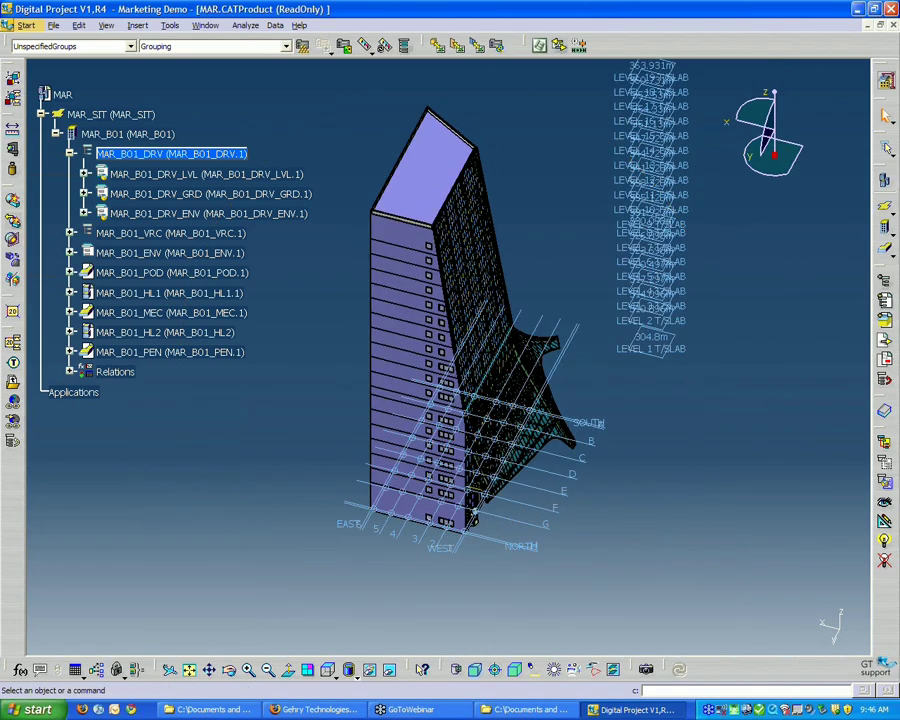
Collapse MAR_B01_DRV and expand MAR_B01_HL1 through MAR_B01_HL1_L02 to the parts of its STR group.
{"action": "left_click", "coordinate": [71, 154]}
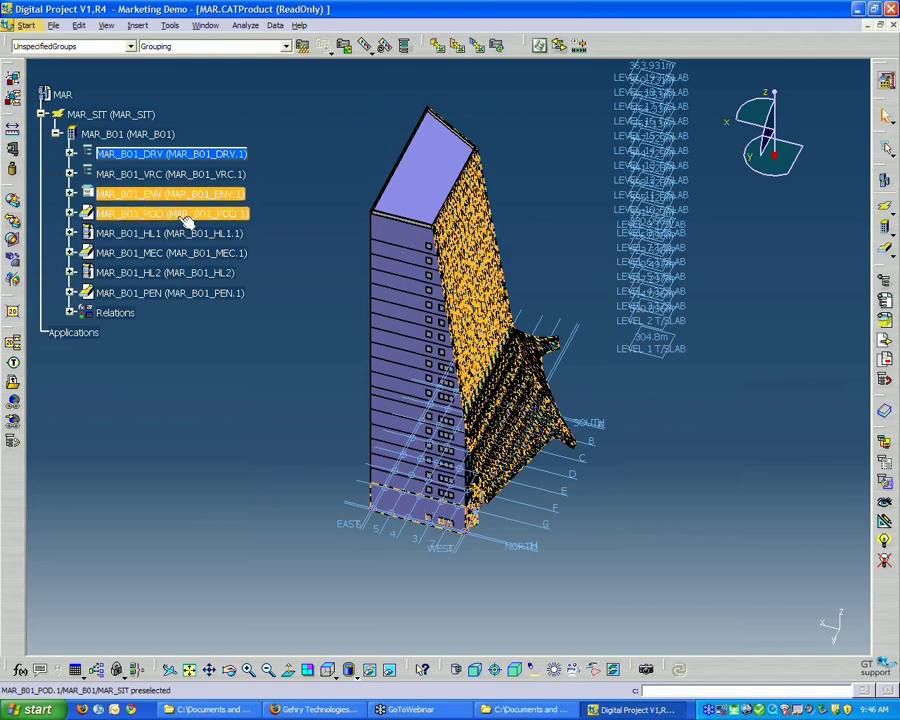
{"action": "left_click", "coordinate": [140, 193]}
{"action": "left_click", "coordinate": [72, 233]}
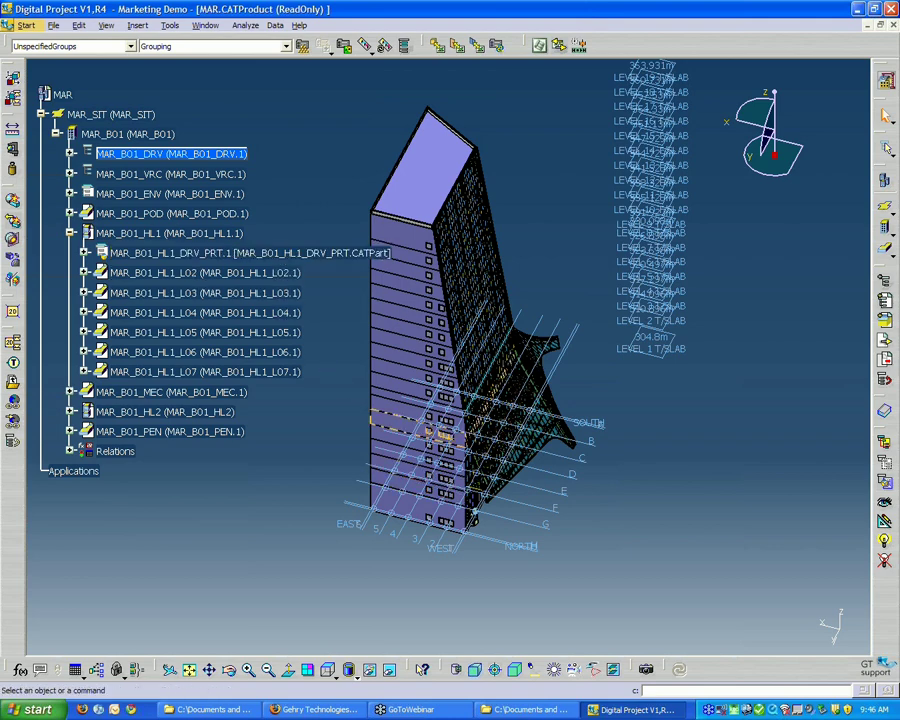
{"action": "left_click", "coordinate": [84, 273]}
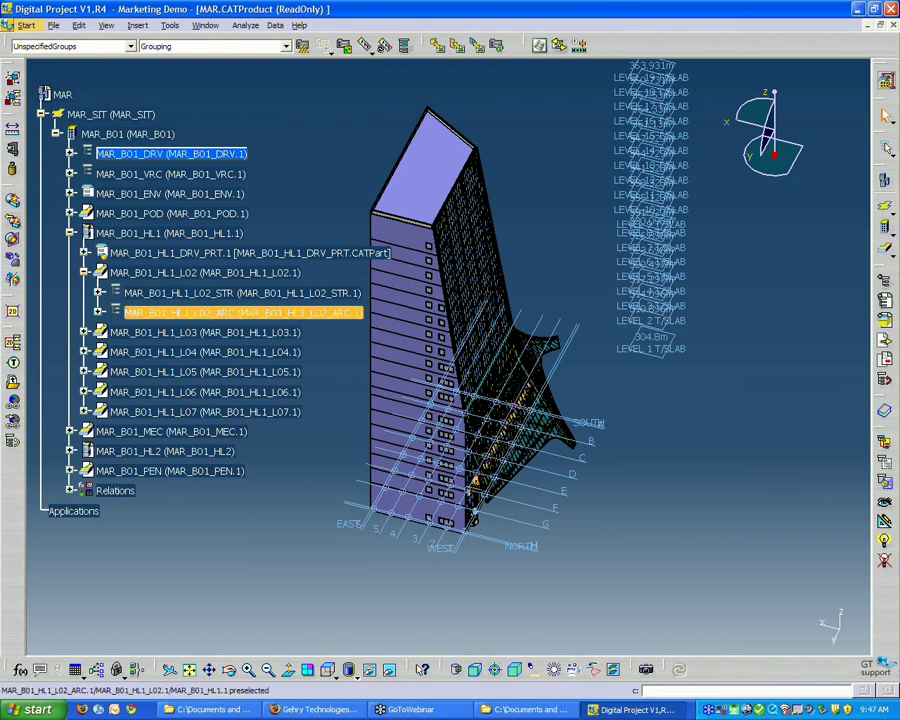
{"action": "left_click", "coordinate": [297, 314]}
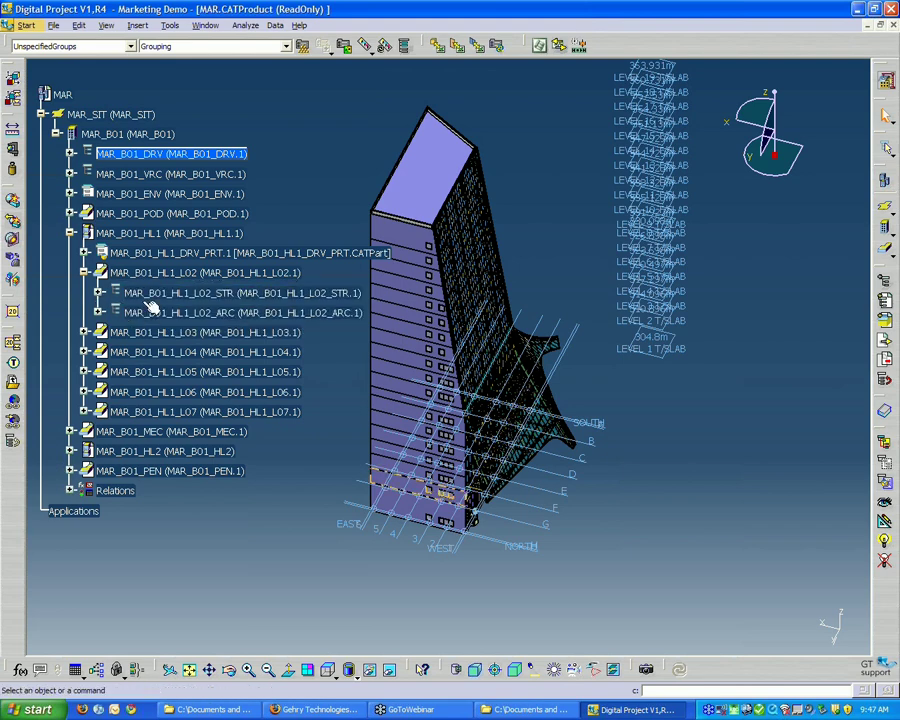
{"action": "left_click", "coordinate": [99, 293]}
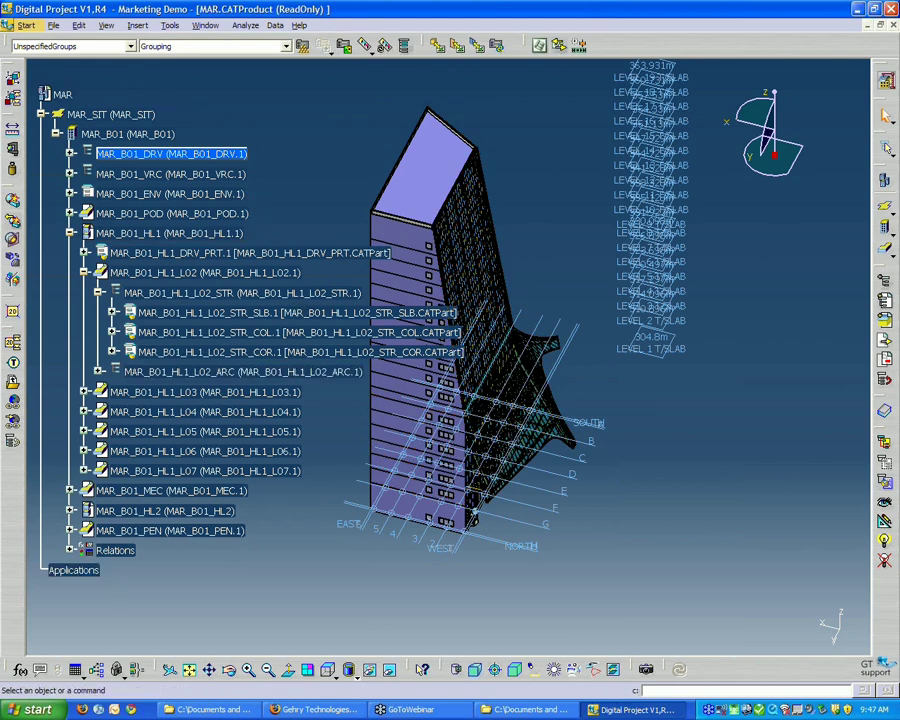
Switch to the B01 folder in Windows Explorer, open HL1\L03 to review its ARC and STR part files, and return to Digital Project.
{"action": "left_click", "coordinate": [238, 710]}
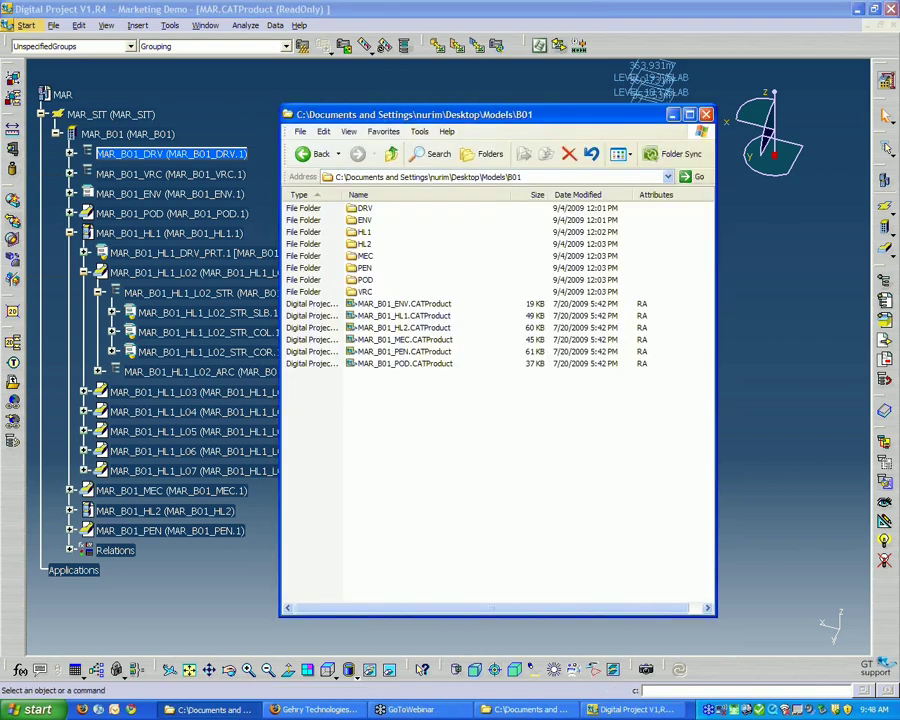
{"action": "double_click", "coordinate": [360, 233]}
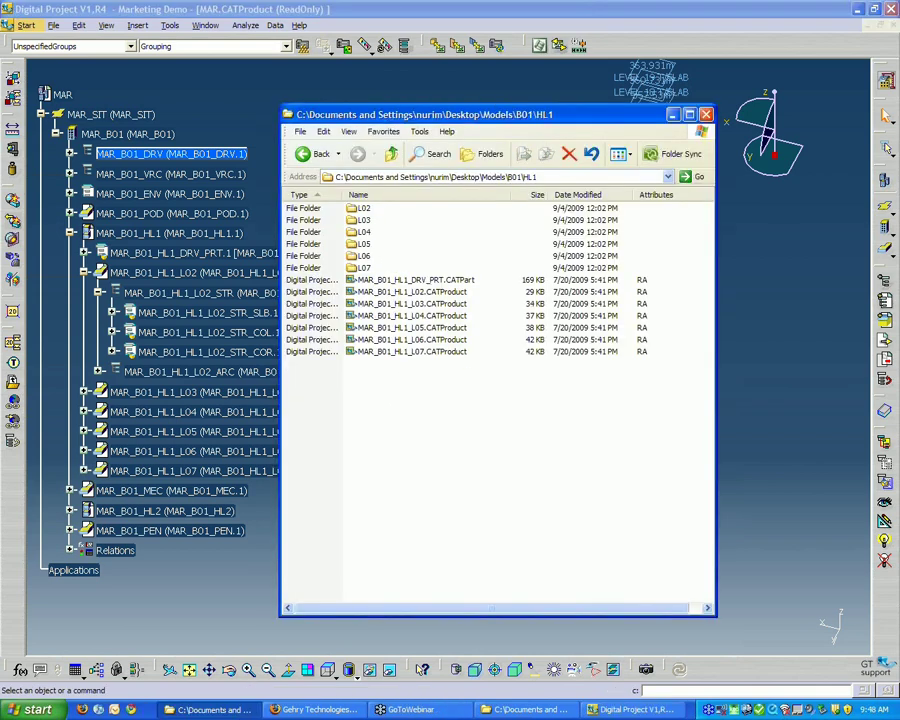
{"action": "left_click", "coordinate": [362, 222]}
{"action": "double_click", "coordinate": [362, 224]}
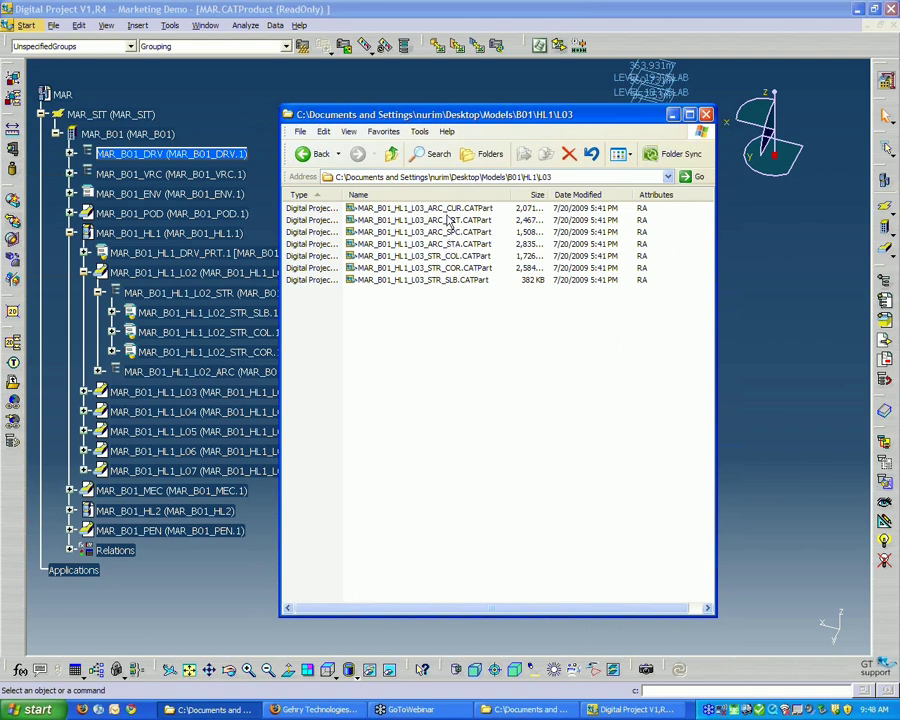
{"action": "left_click", "coordinate": [460, 310]}
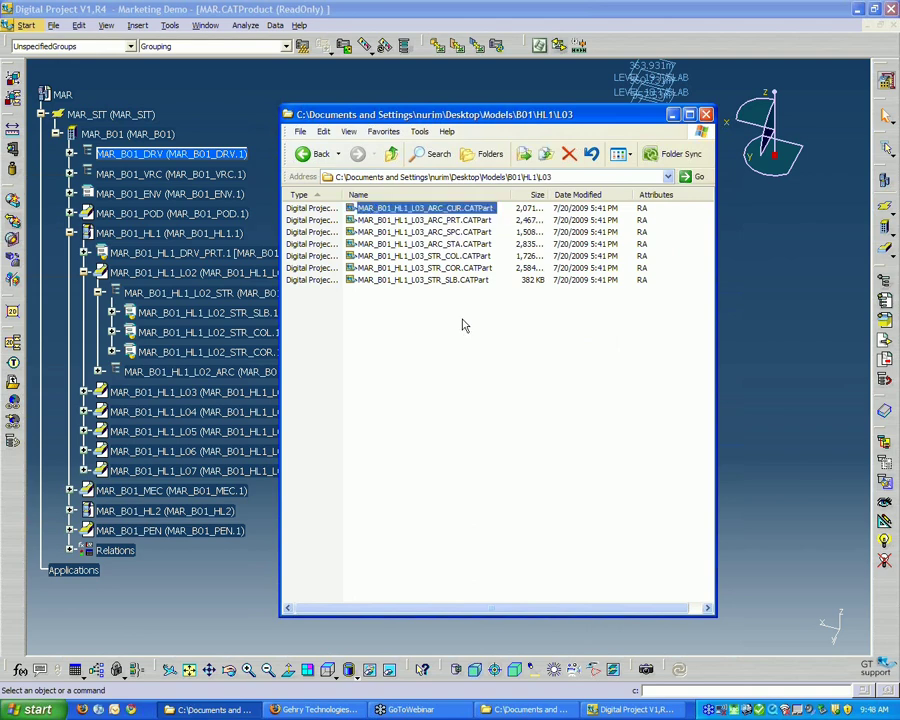
{"action": "left_click", "coordinate": [462, 322]}
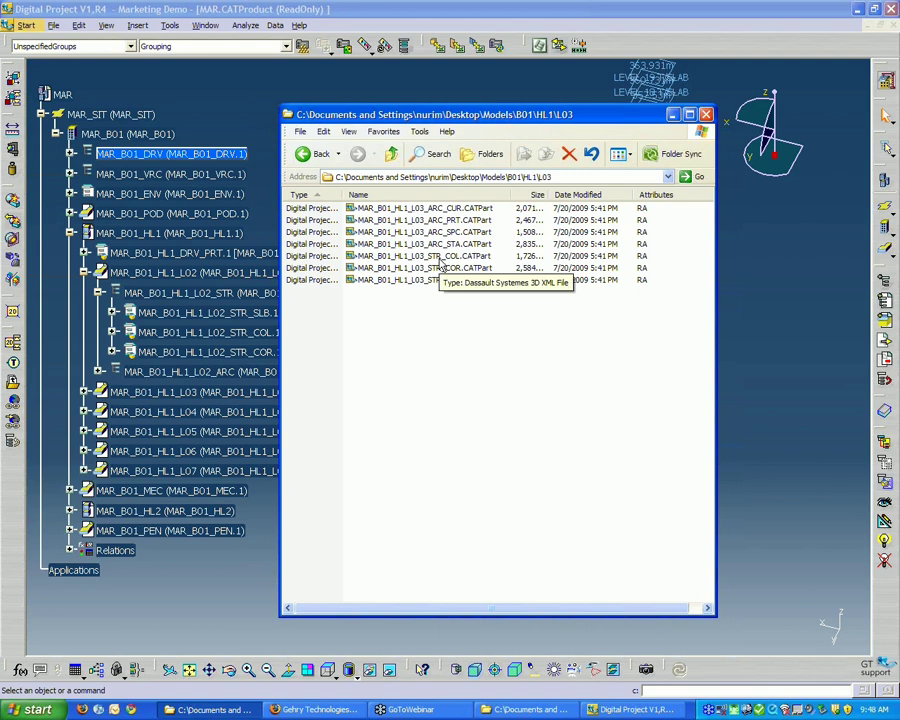
{"action": "left_click", "coordinate": [440, 258]}
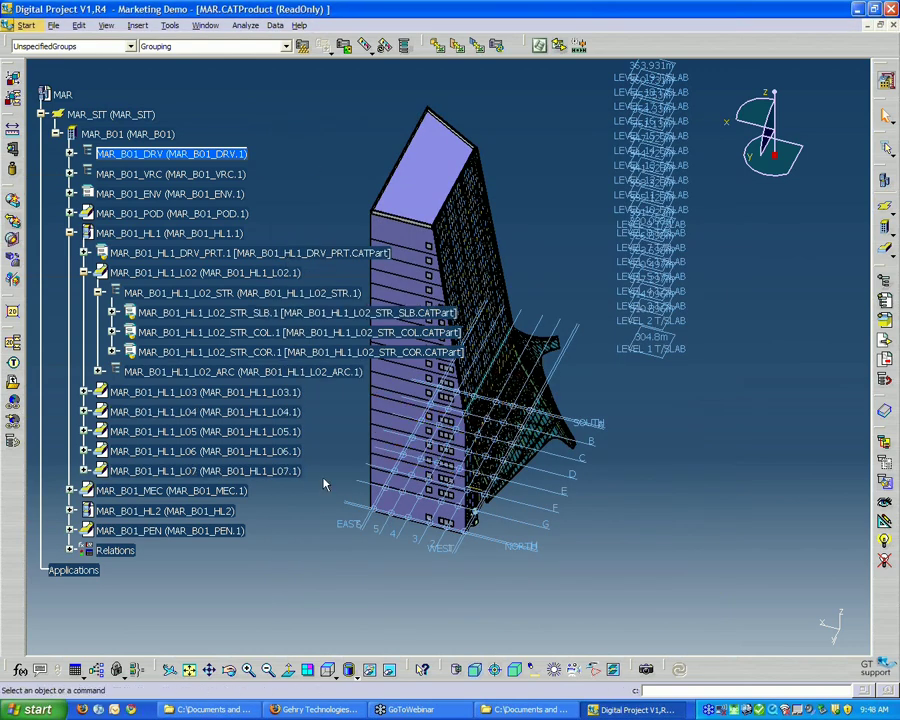
Open the properties of MAR_B01_HL1_L02_STR_SLB.1 and widen the dialog around its reference link.
{"action": "middle_click_drag", "start_coordinate": [340, 300], "coordinate": [330, 200]}
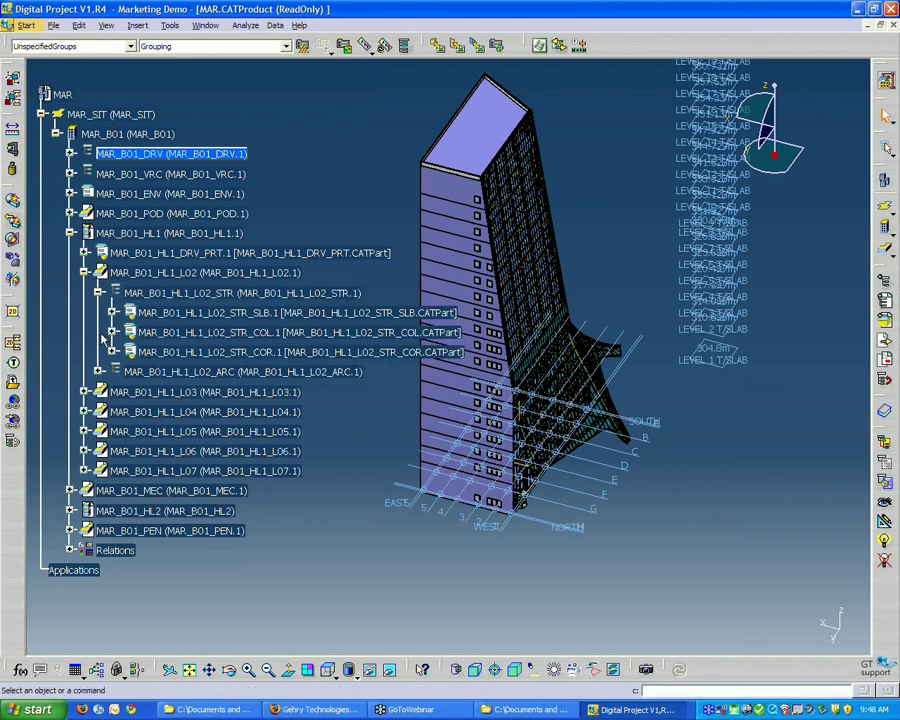
{"action": "right_click", "coordinate": [199, 315]}
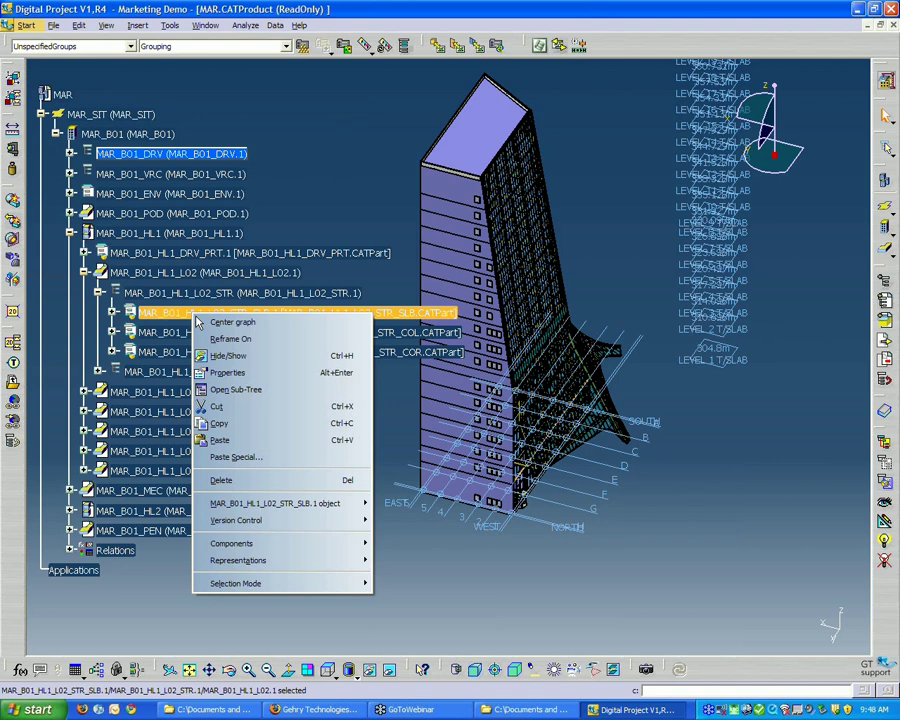
{"action": "left_click", "coordinate": [255, 374]}
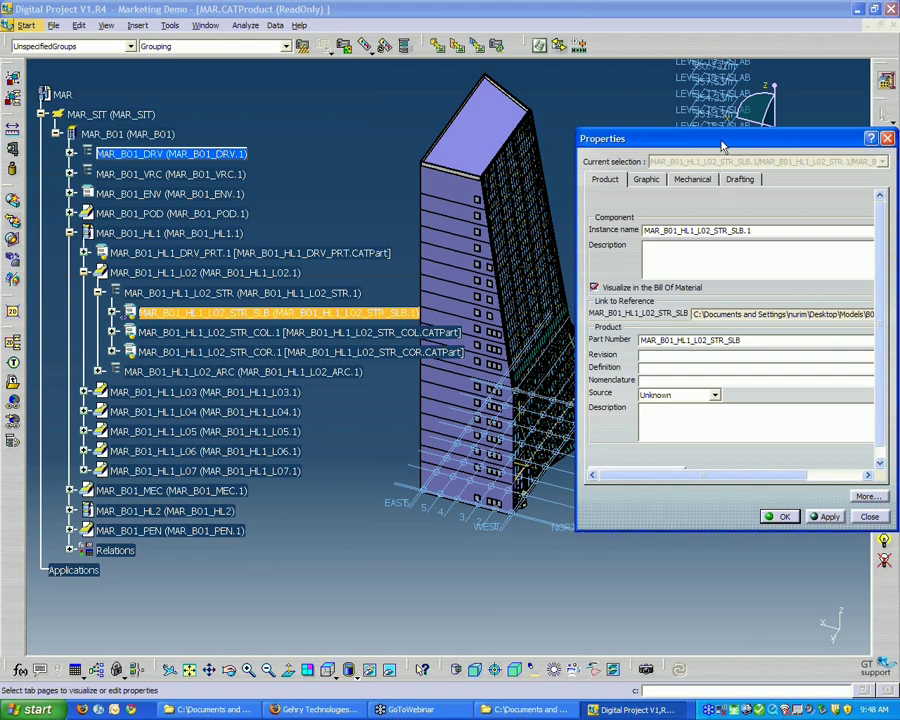
{"action": "left_click_drag", "start_coordinate": [719, 139], "coordinate": [416, 124]}
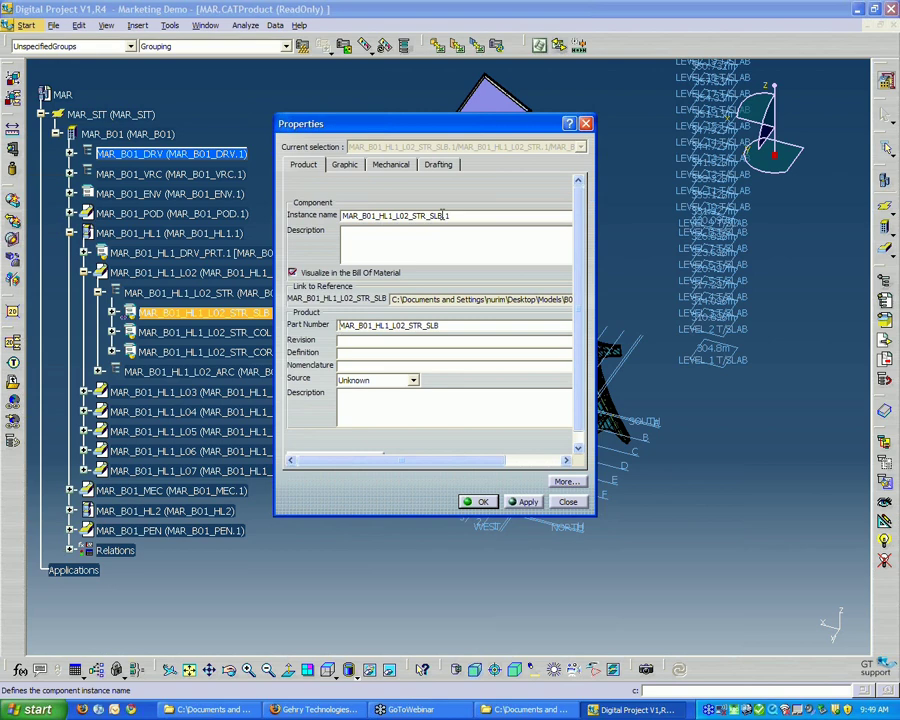
{"action": "left_click_drag", "start_coordinate": [356, 123], "coordinate": [451, 158]}
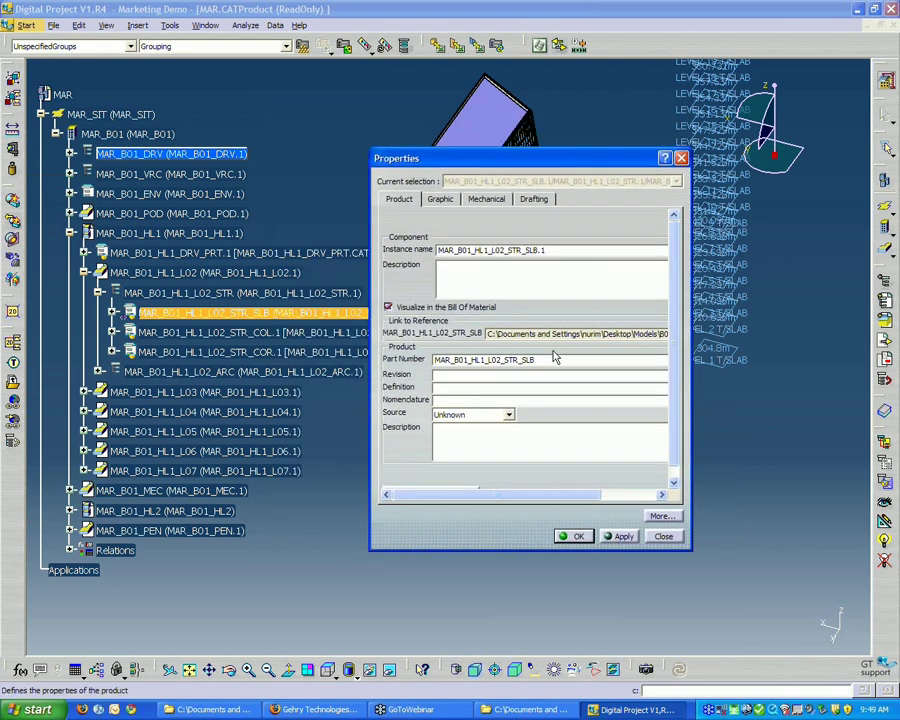
{"action": "left_click_drag", "start_coordinate": [556, 170], "coordinate": [466, 172]}
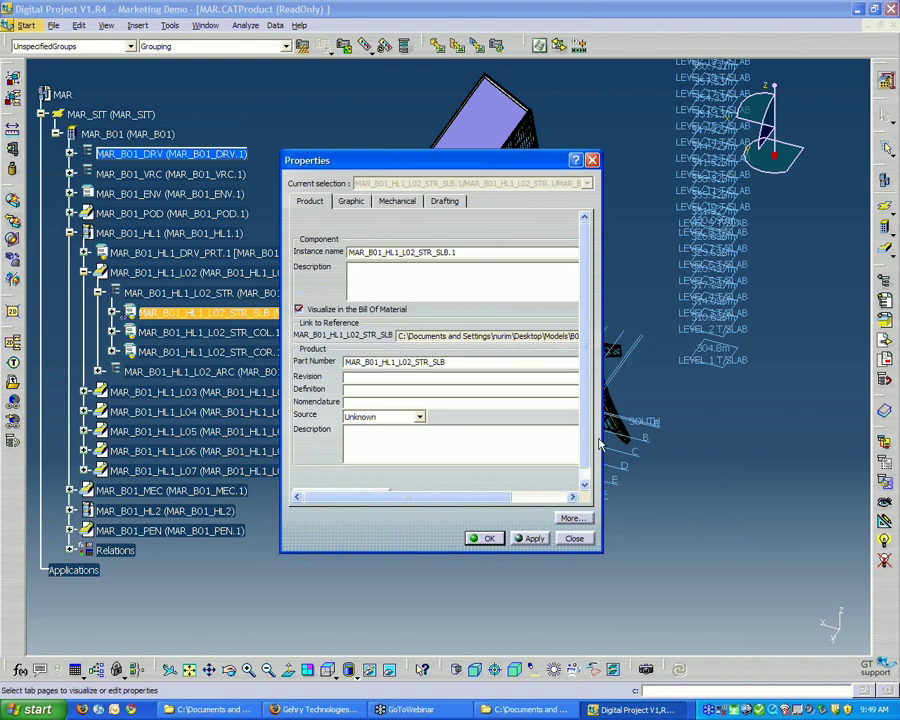
{"action": "left_click_drag", "start_coordinate": [602, 438], "coordinate": [773, 438]}
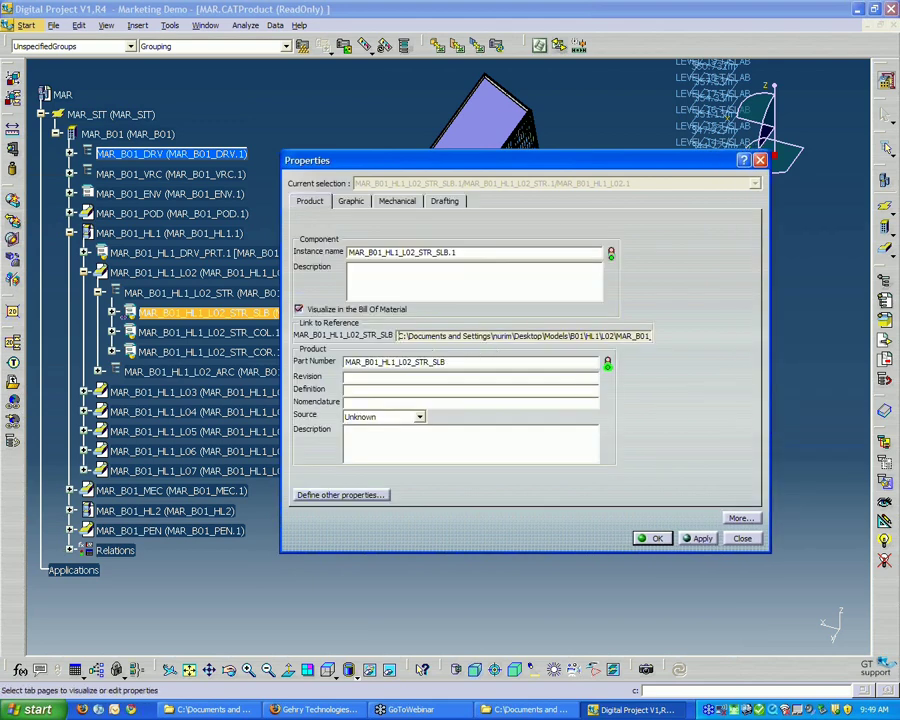
Copy the slab part's full reference path and try opening it through the Windows Explorer address.
{"action": "left_click_drag", "start_coordinate": [397, 338], "coordinate": [696, 343]}
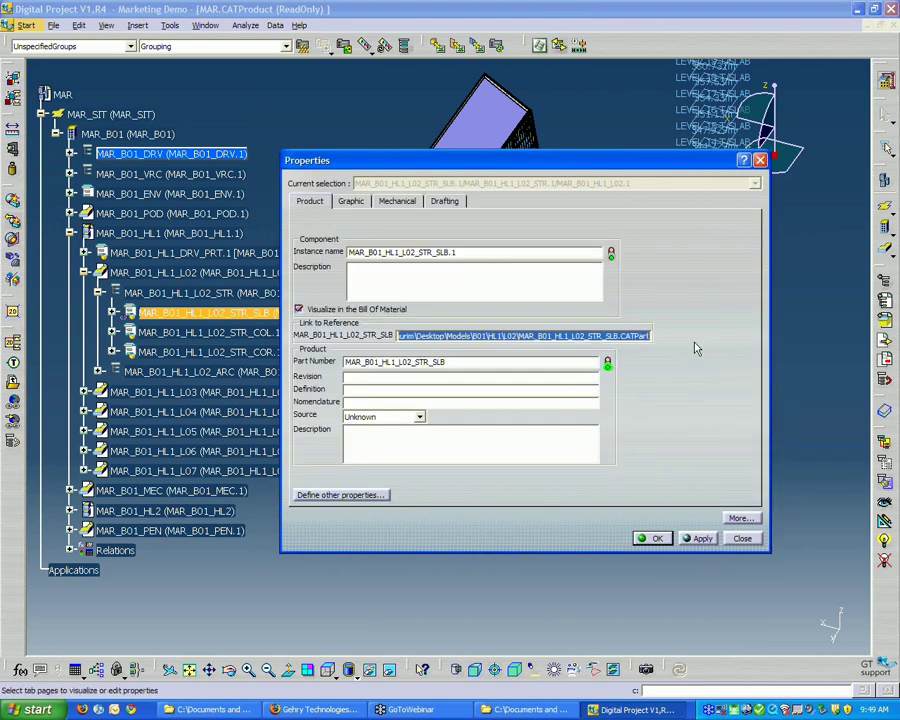
{"action": "right_click", "coordinate": [592, 340]}
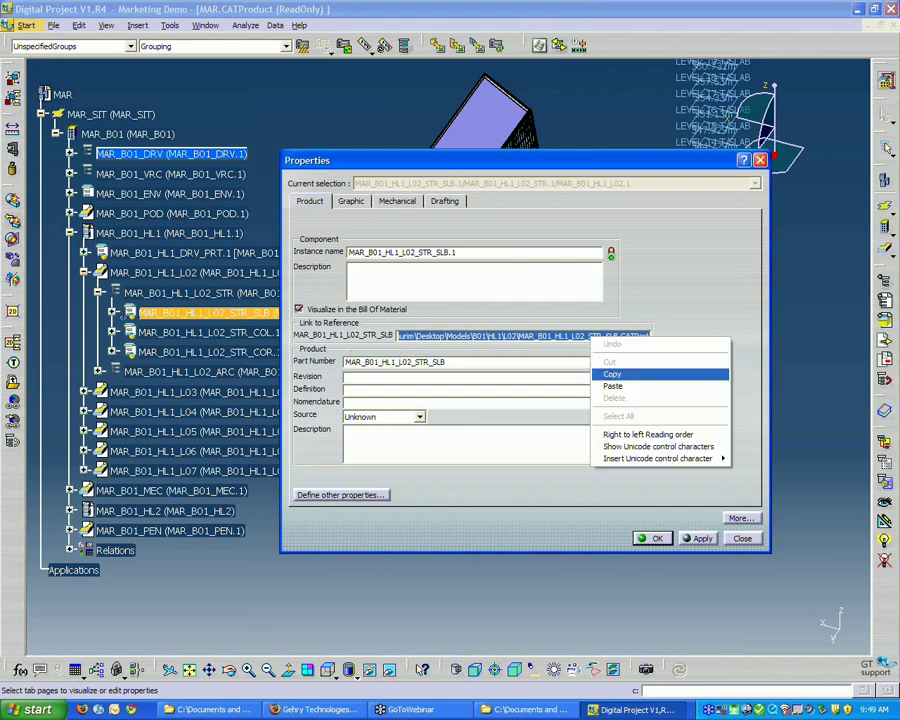
{"action": "left_click", "coordinate": [612, 374]}
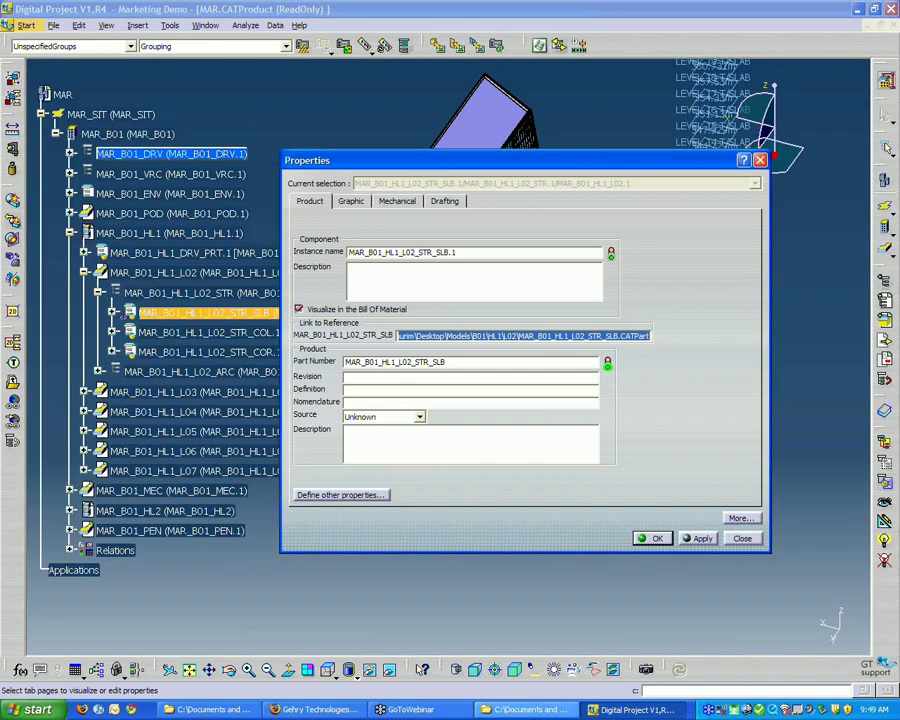
{"action": "left_click", "coordinate": [528, 709]}
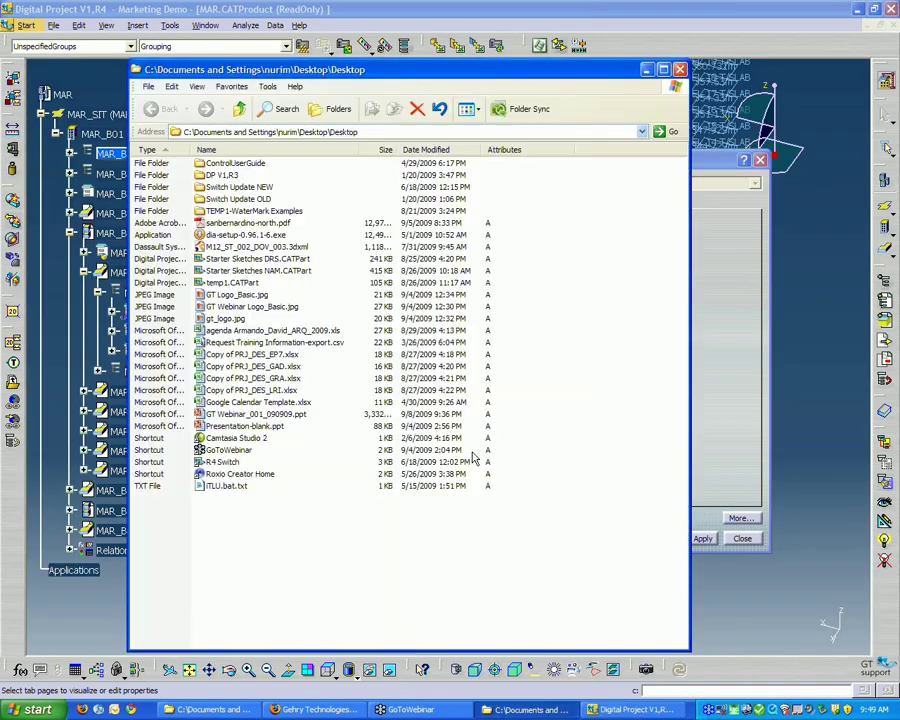
{"action": "left_click", "coordinate": [400, 132]}
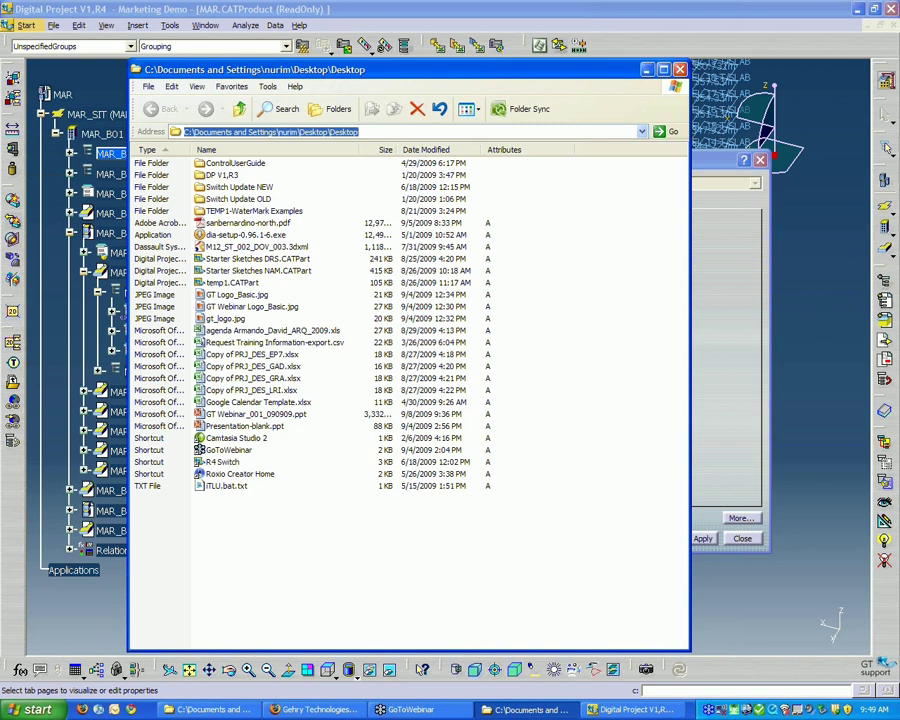
{"action": "right_click", "coordinate": [458, 131]}
{"action": "left_click", "coordinate": [472, 179]}
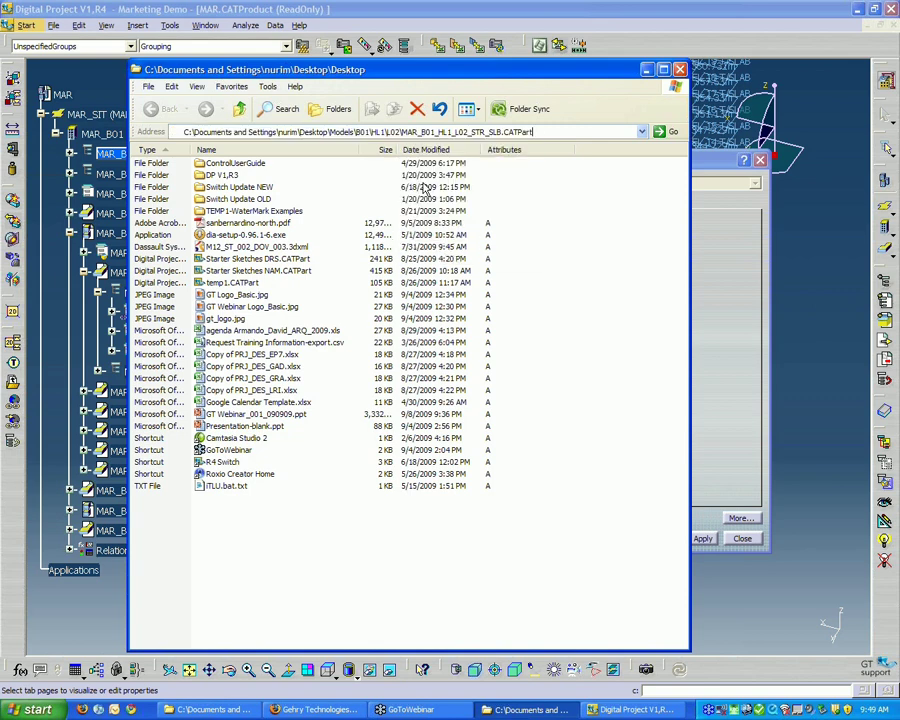
{"action": "key", "text": "Return"}
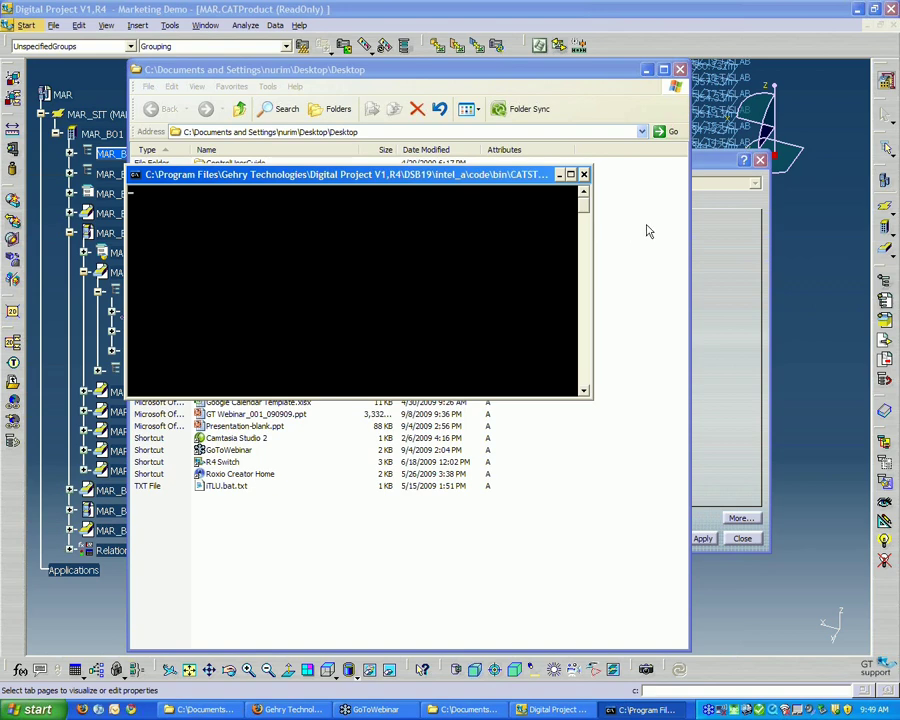
Return to the slab's properties in Digital Project and copy only the folder portion of its reference path, ending at B01\HL1\L02\.
{"action": "key", "text": "alt+Tab"}
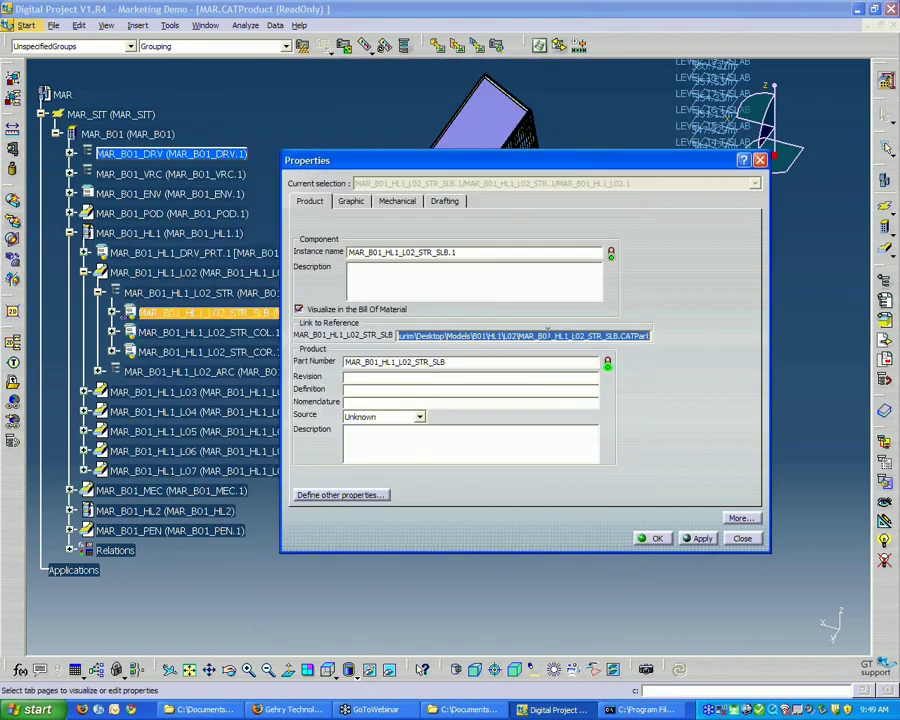
{"action": "left_click", "coordinate": [519, 336]}
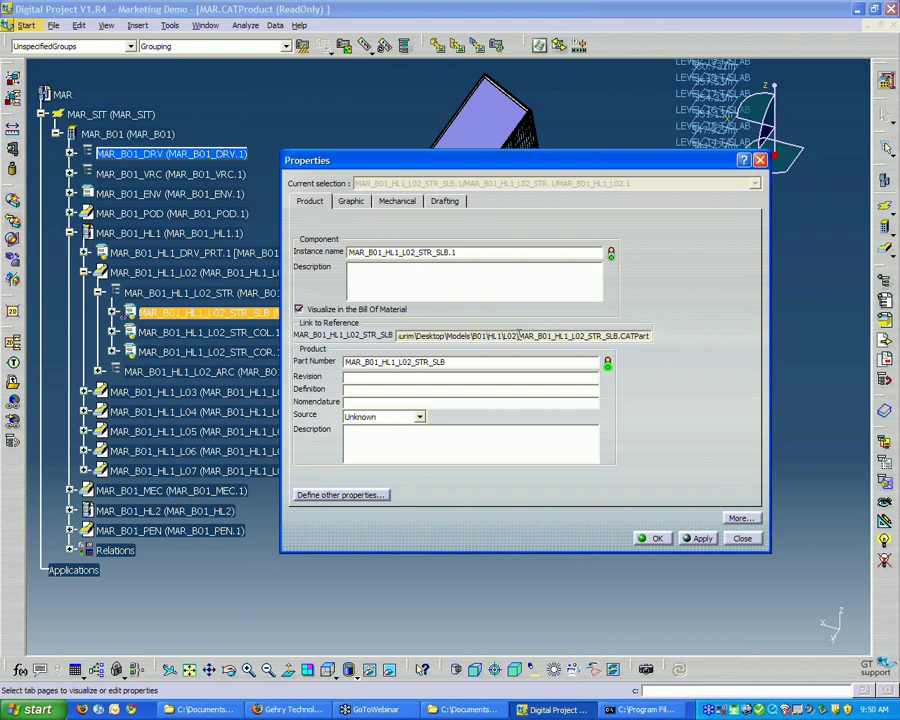
{"action": "left_click_drag", "start_coordinate": [519, 336], "coordinate": [343, 342]}
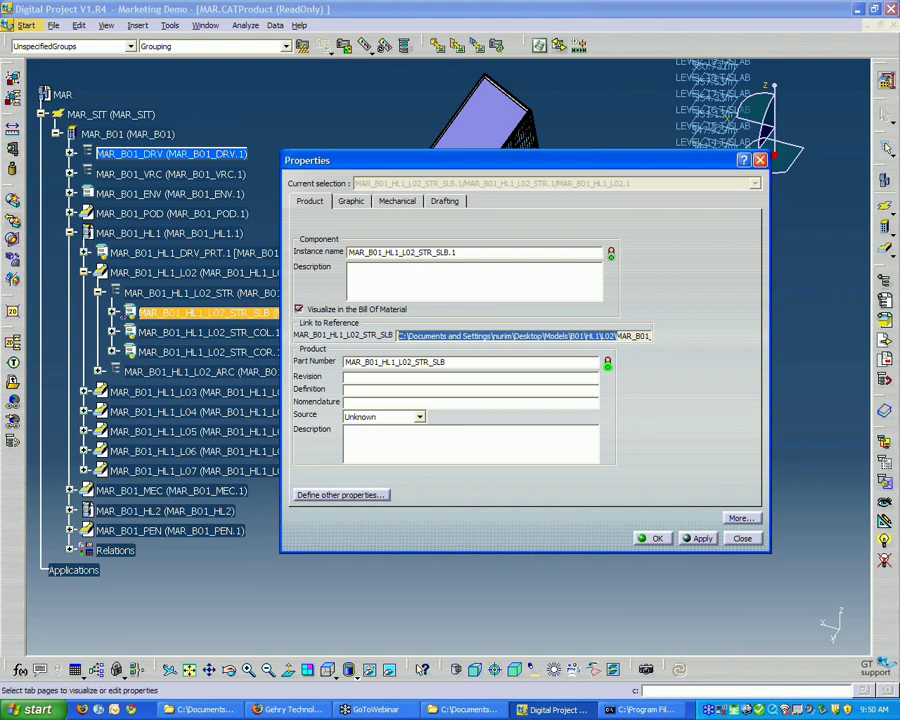
{"action": "left_click", "coordinate": [615, 336]}
{"action": "left_click_drag", "start_coordinate": [615, 336], "coordinate": [655, 336]}
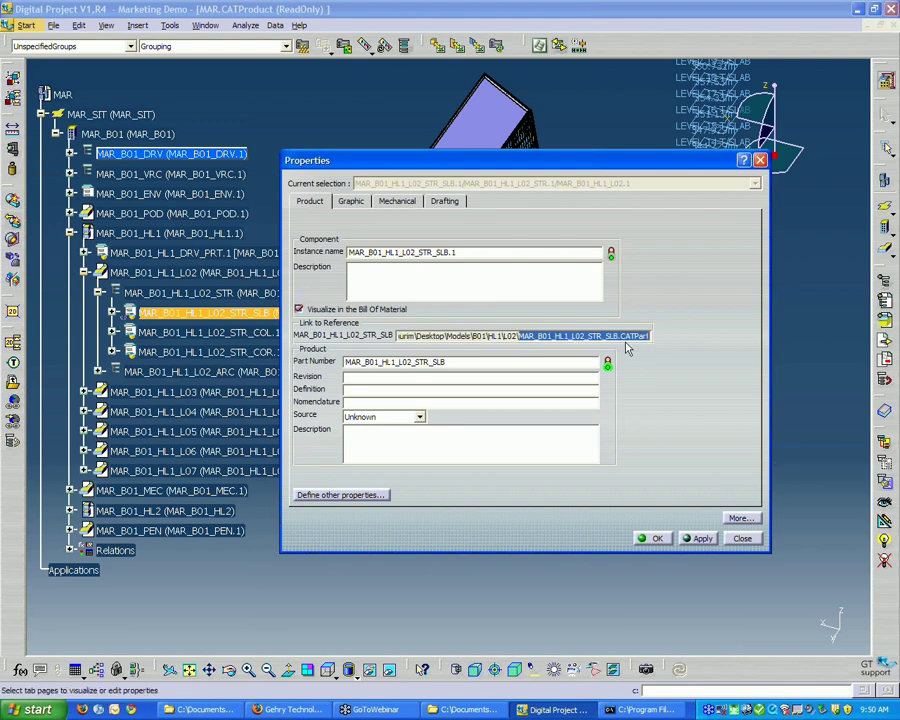
{"action": "left_click", "coordinate": [519, 336]}
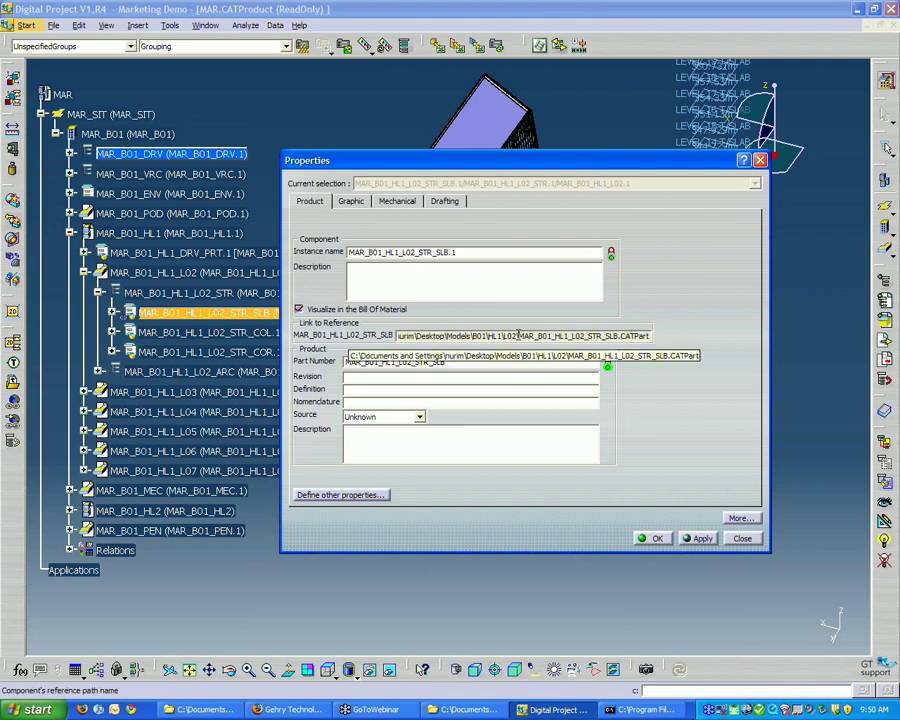
{"action": "left_click_drag", "start_coordinate": [519, 336], "coordinate": [332, 337]}
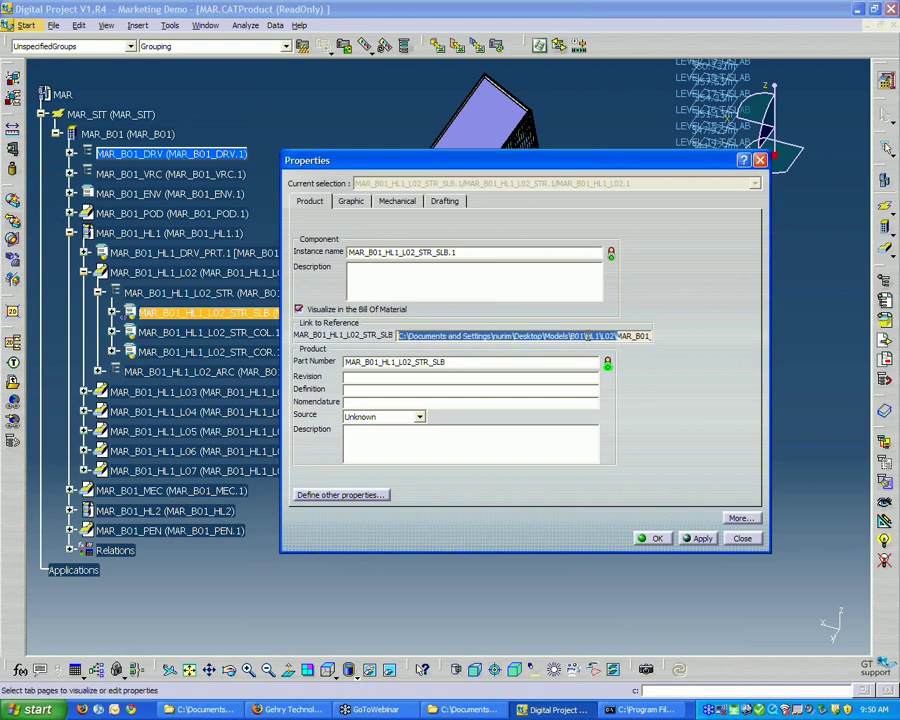
{"action": "right_click", "coordinate": [592, 340]}
{"action": "left_click", "coordinate": [605, 385]}
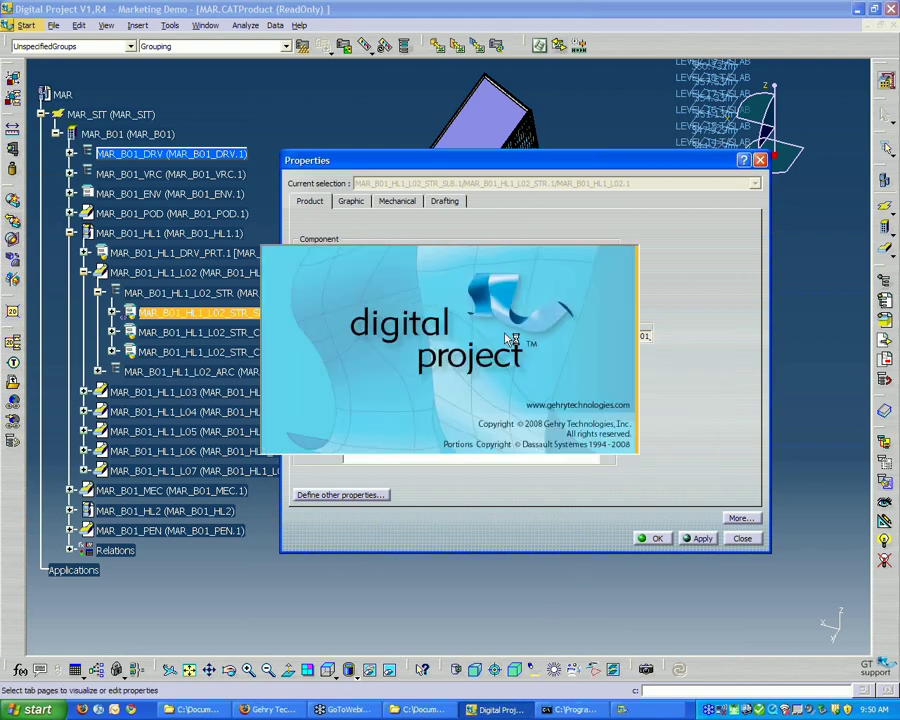
Dismiss the extra Digital Project session and open the Models\B01\HL1\L02 folder in Windows Explorer using the copied path.
{"action": "left_click", "coordinate": [420, 709]}
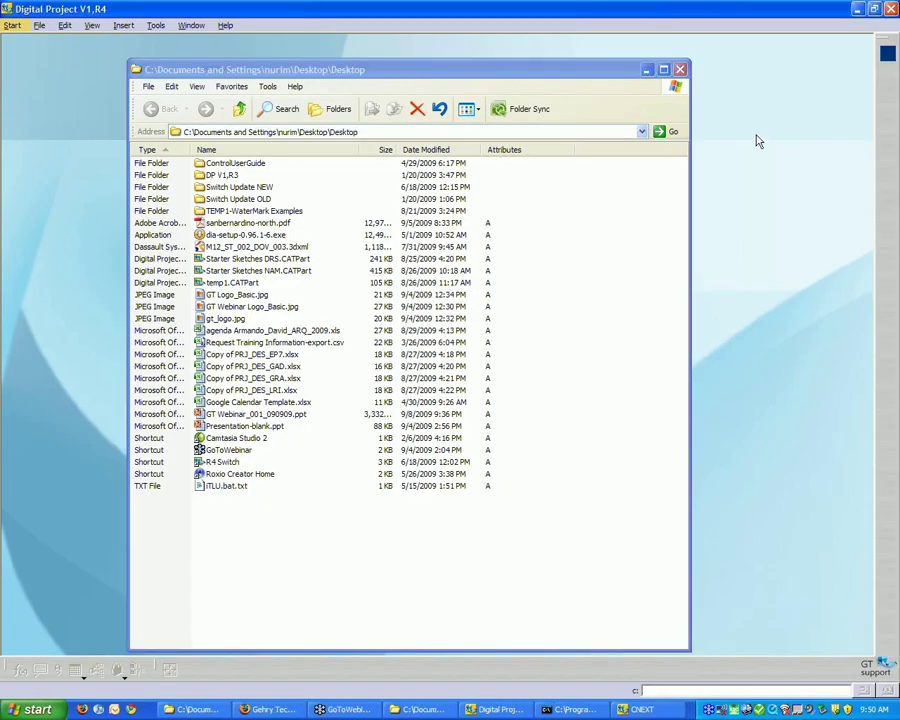
{"action": "left_click", "coordinate": [757, 141]}
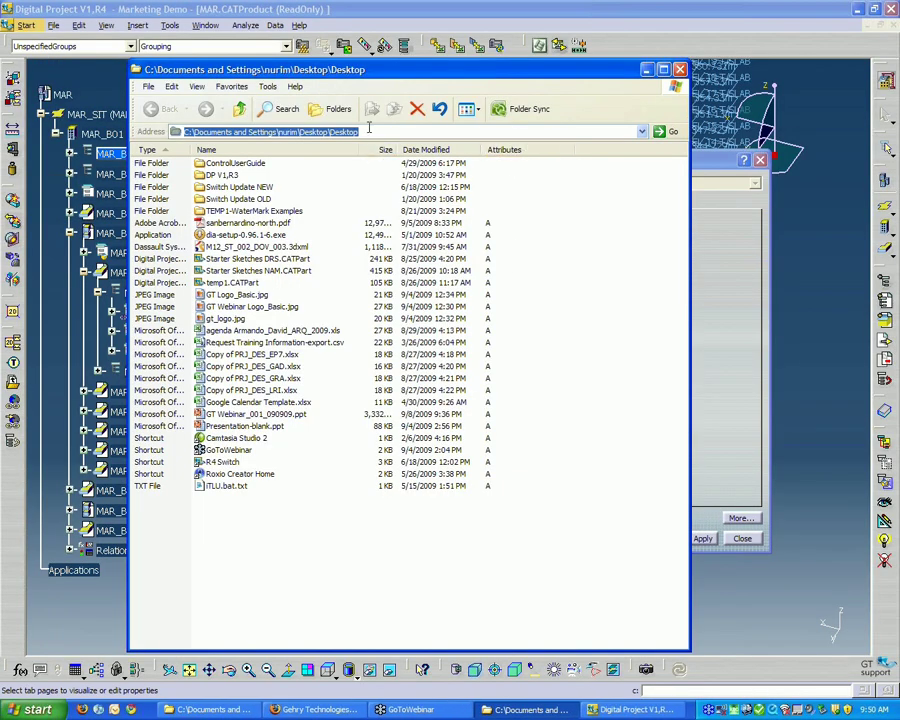
{"action": "right_click", "coordinate": [369, 130]}
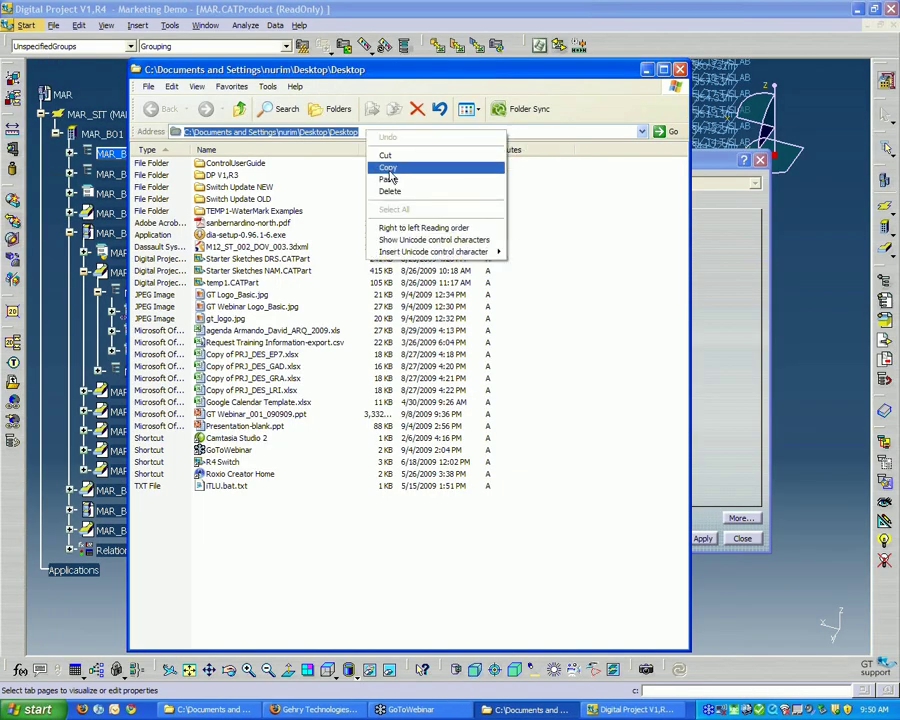
{"action": "left_click", "coordinate": [389, 181]}
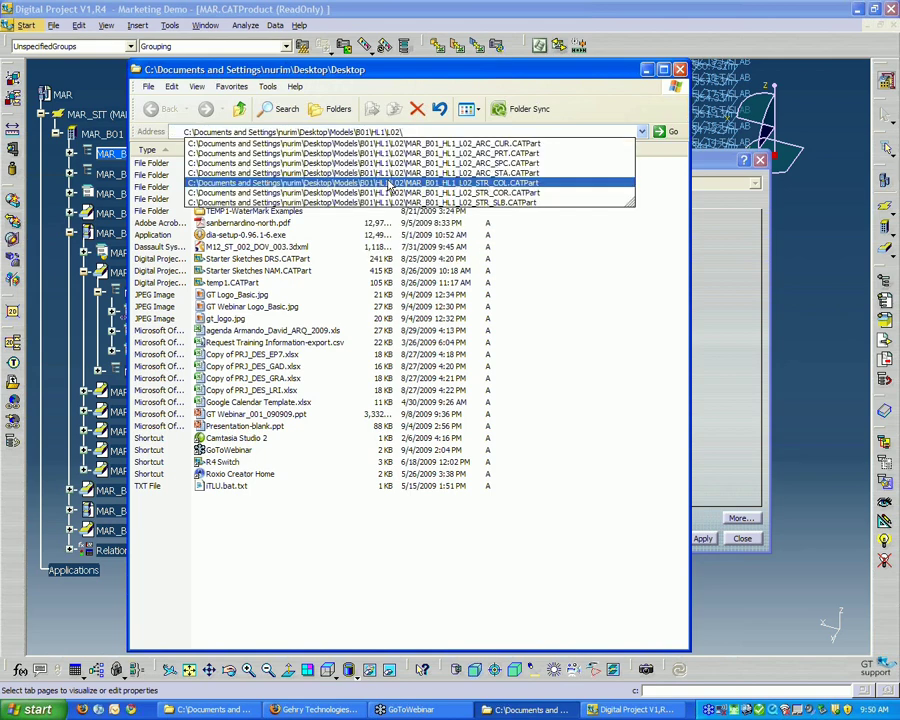
{"action": "key", "text": "Return"}
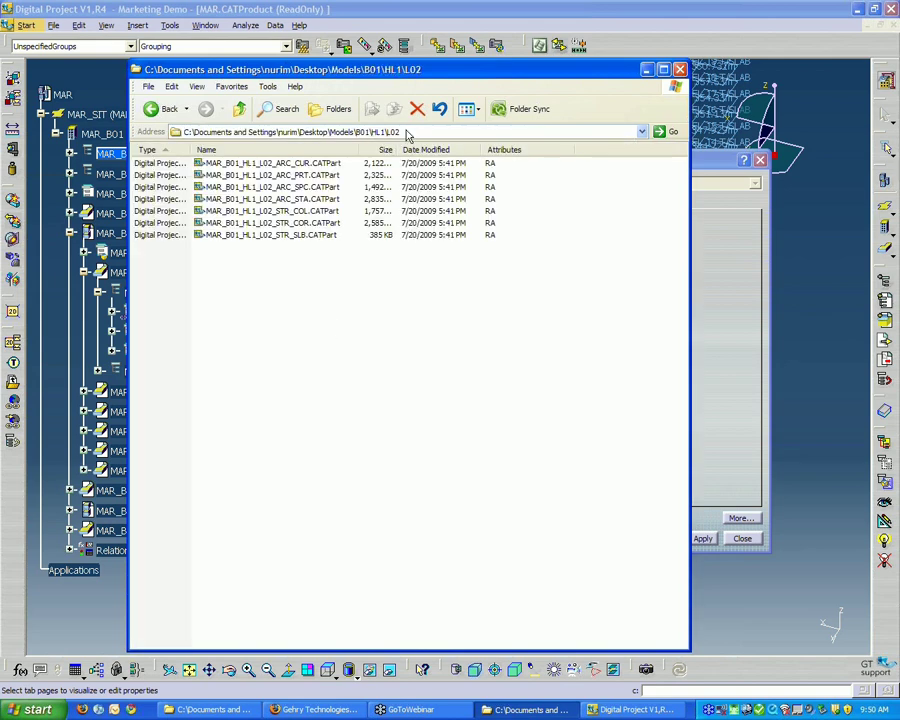
Highlight the file name in the slab's reference link, and select the matching MAR_B01_HL1_L02_STR_SLB.CATPart in the L02 folder in Windows Explorer.
{"action": "left_click_drag", "start_coordinate": [402, 77], "coordinate": [365, 65]}
{"action": "left_click", "coordinate": [664, 335]}
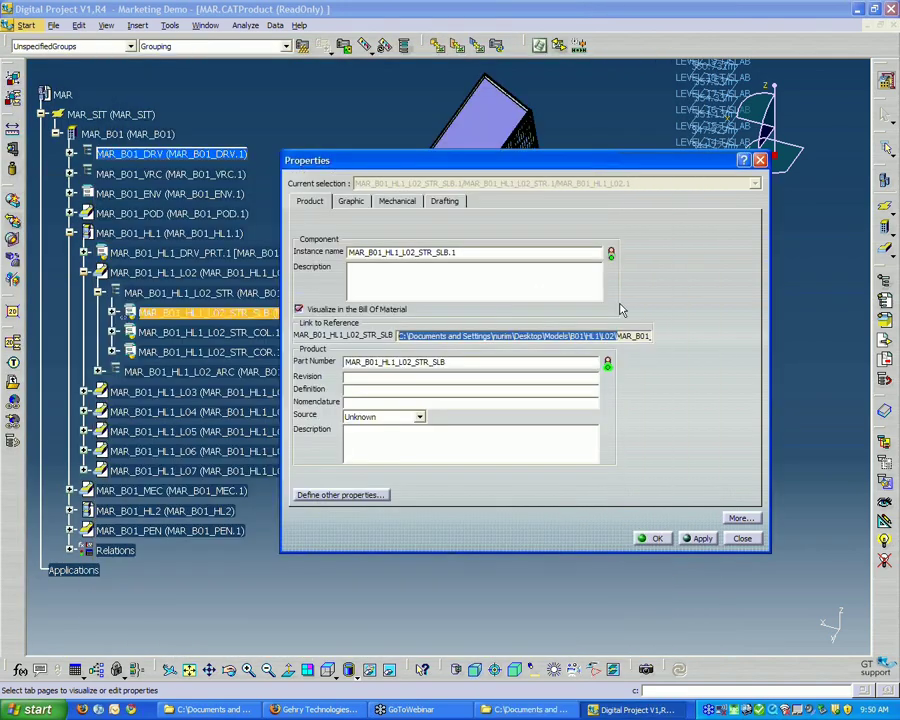
{"action": "left_click", "coordinate": [664, 335]}
{"action": "key", "text": "shift+End"}
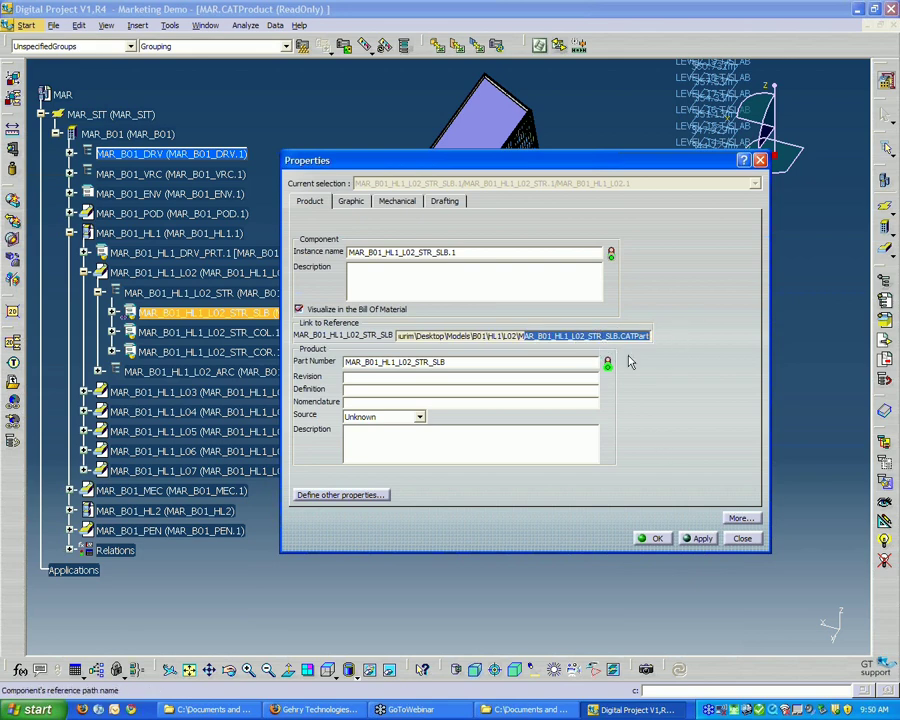
{"action": "left_click", "coordinate": [540, 710]}
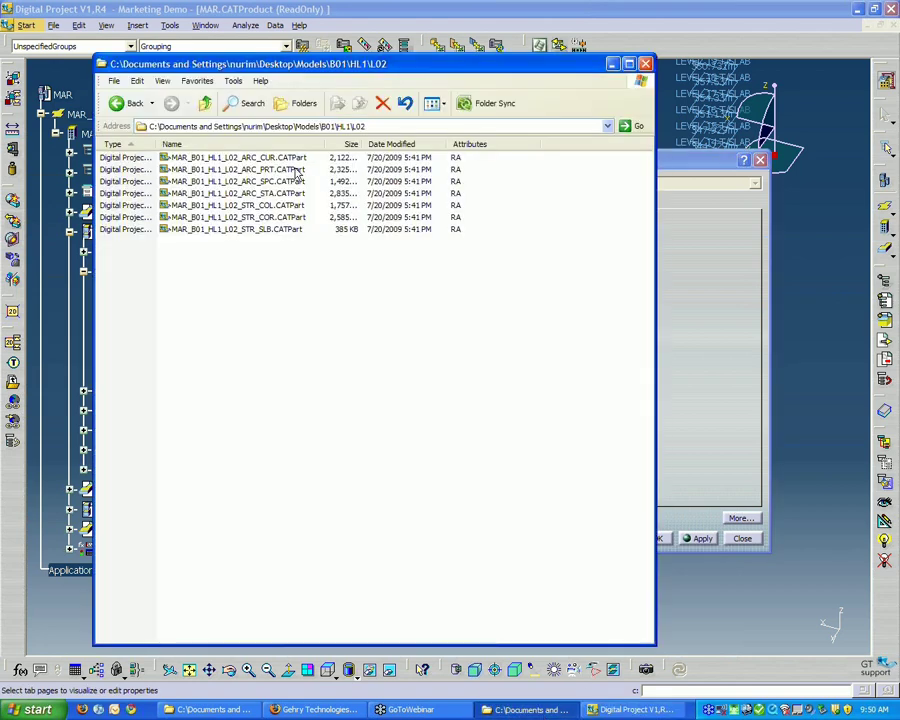
{"action": "left_click", "coordinate": [276, 229]}
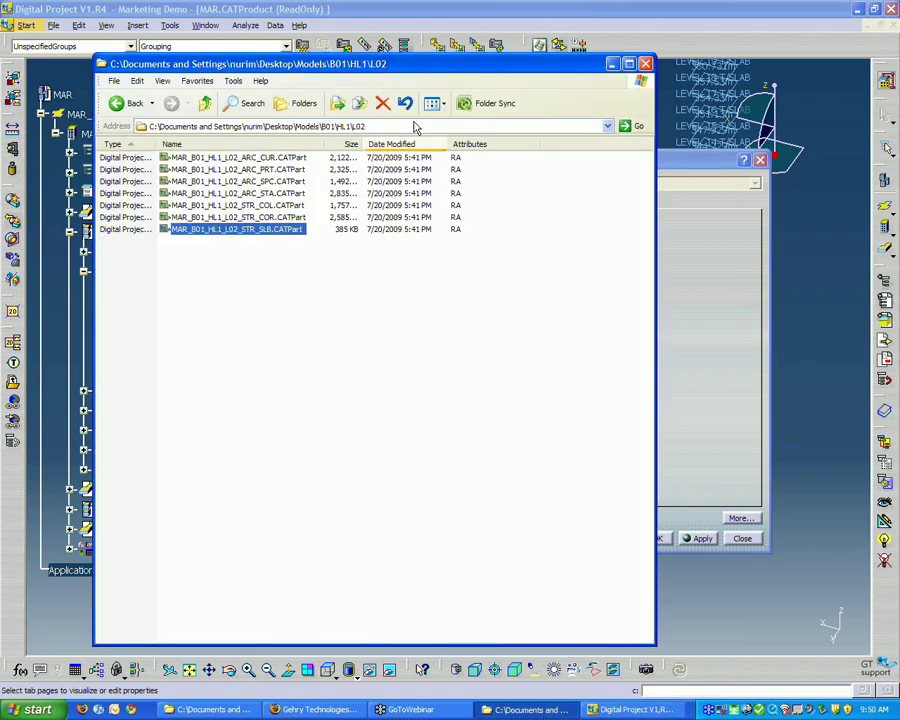
{"action": "left_click_drag", "start_coordinate": [420, 64], "coordinate": [493, 75]}
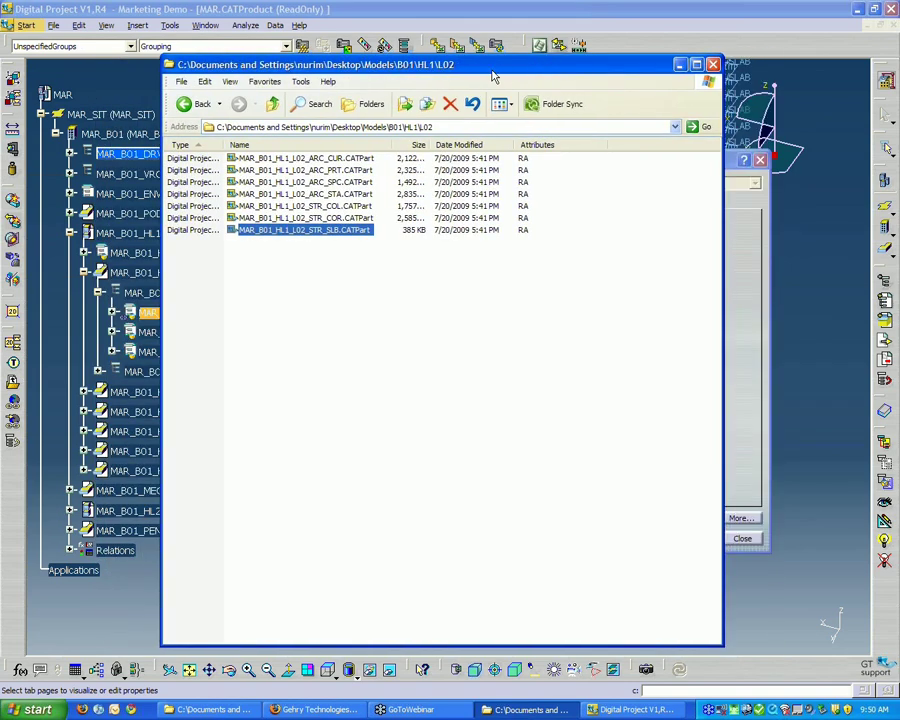
Minimise the L02 folder window, close the slab's properties and examine the tower's front from a lower angle.
{"action": "left_click", "coordinate": [680, 67]}
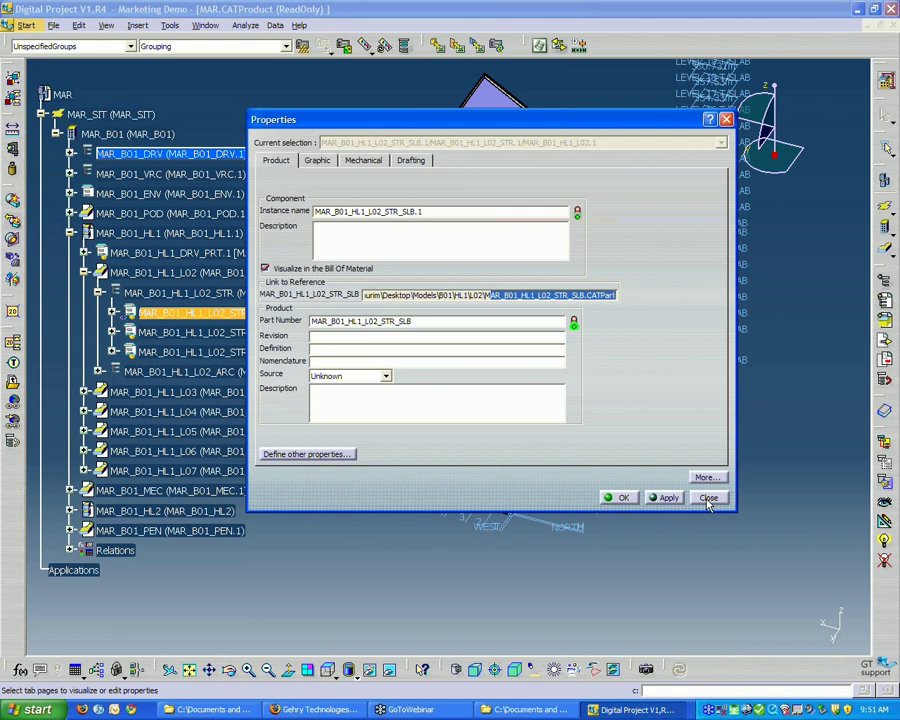
{"action": "left_click", "coordinate": [708, 498]}
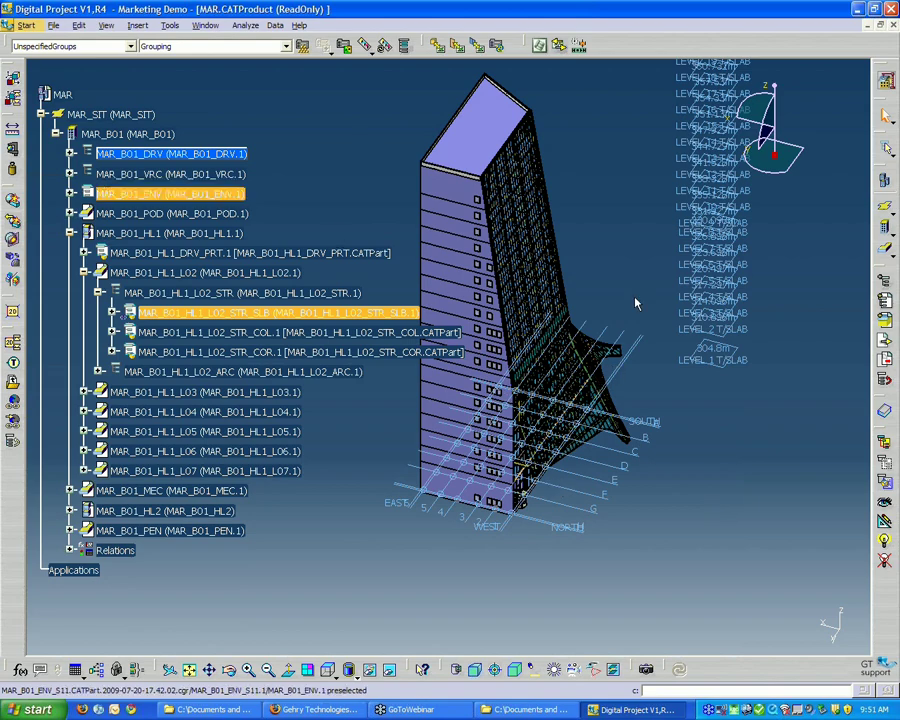
{"action": "middle_click_drag", "start_coordinate": [624, 320], "coordinate": [540, 182]}
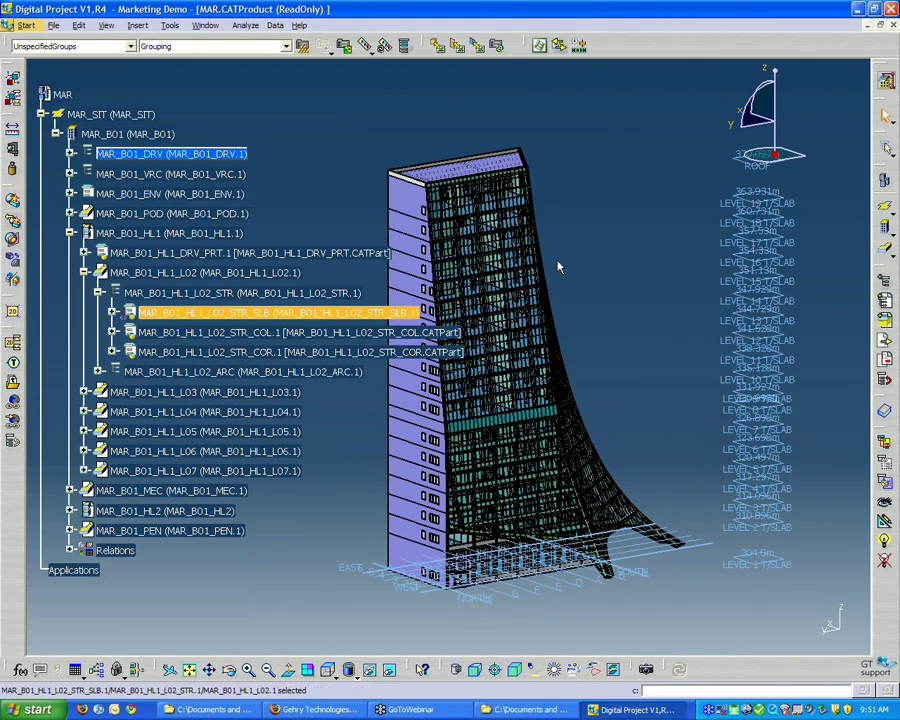
Switch to the L03 folder window in Windows Explorer, go up to Models\B01, and minimise it to return to the tower model in Digital Project.
{"action": "left_click", "coordinate": [215, 709]}
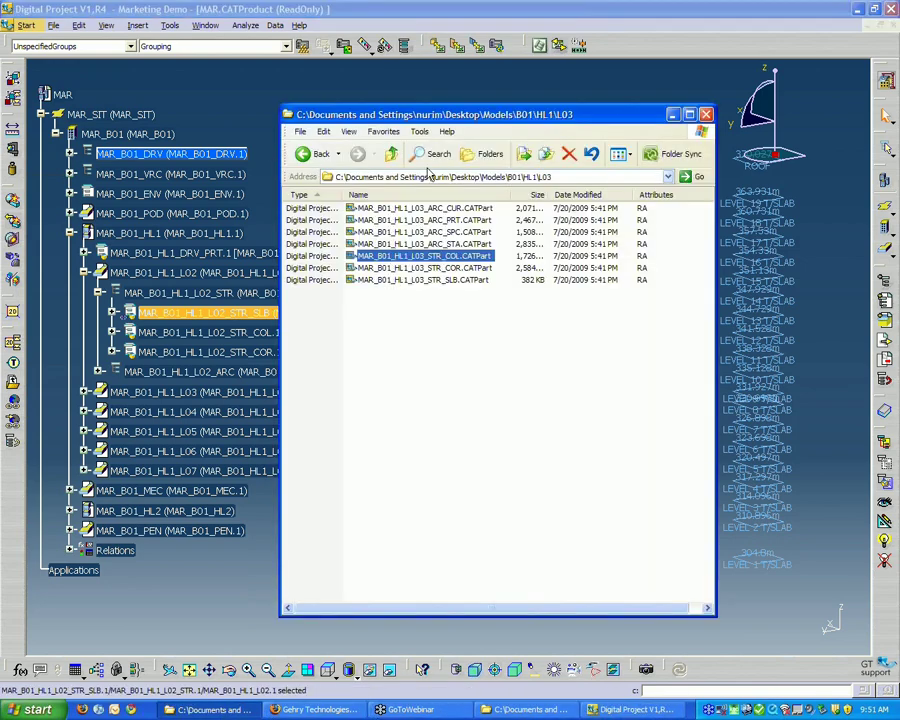
{"action": "left_click", "coordinate": [391, 154]}
{"action": "left_click", "coordinate": [391, 154]}
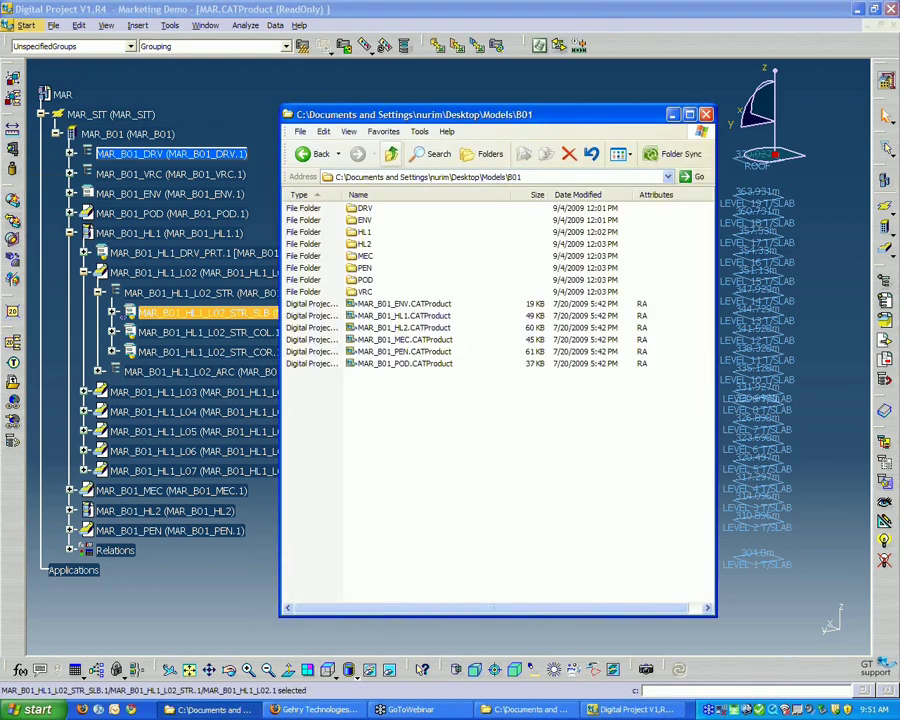
{"action": "left_click", "coordinate": [673, 114]}
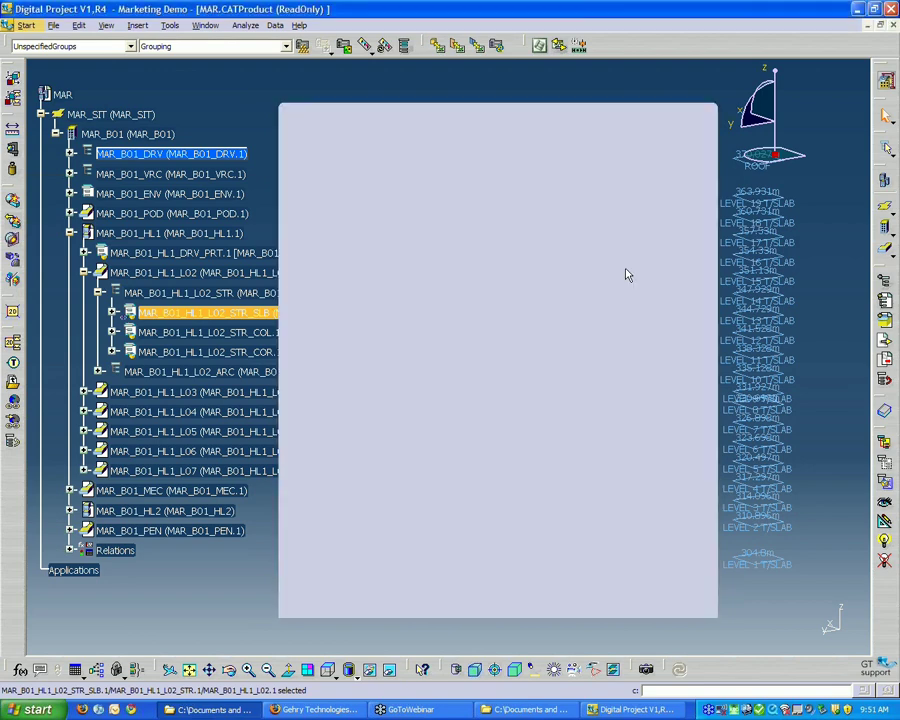
{"action": "middle_click_drag", "start_coordinate": [607, 293], "coordinate": [592, 288]}
{"action": "middle_click_drag", "start_coordinate": [592, 288], "coordinate": [605, 350]}
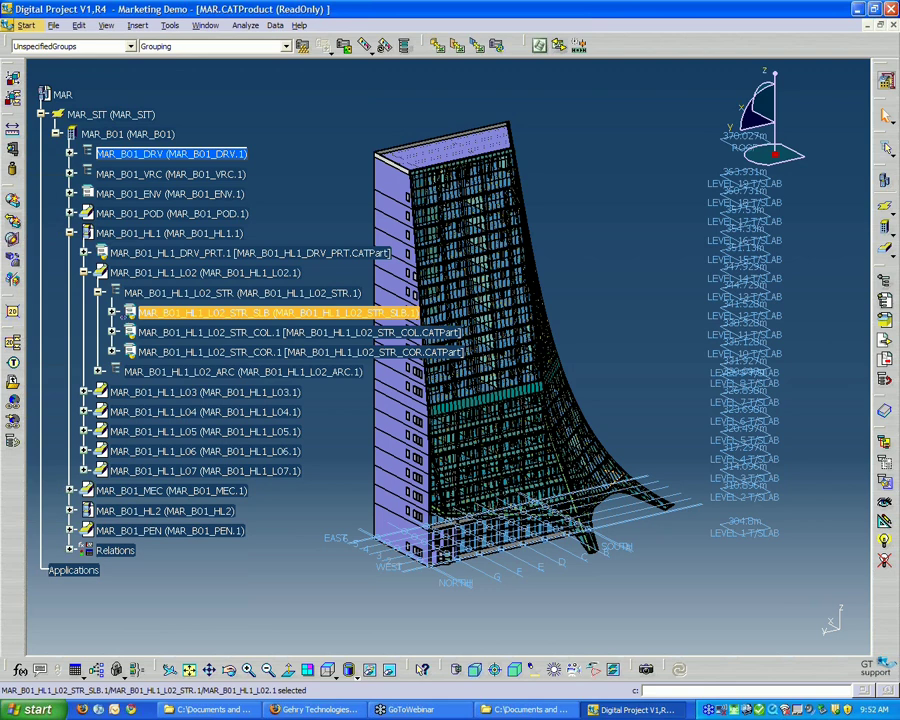
Restore the B01 folder window in Windows Explorer, open HL1\L02, and briefly select all its CATPart files to point them out.
{"action": "left_click", "coordinate": [215, 709]}
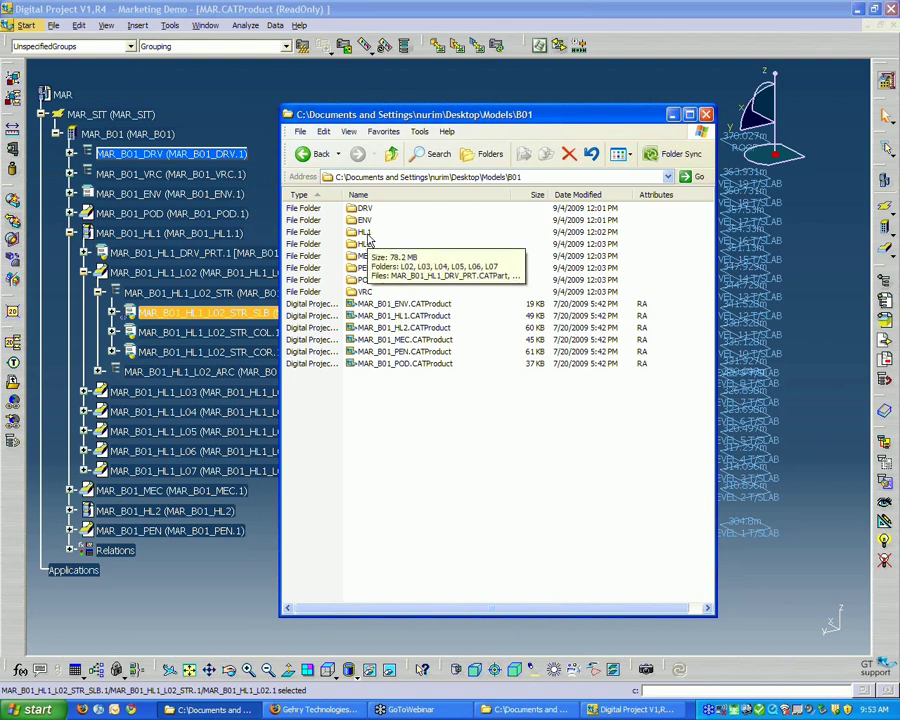
{"action": "double_click", "coordinate": [364, 233]}
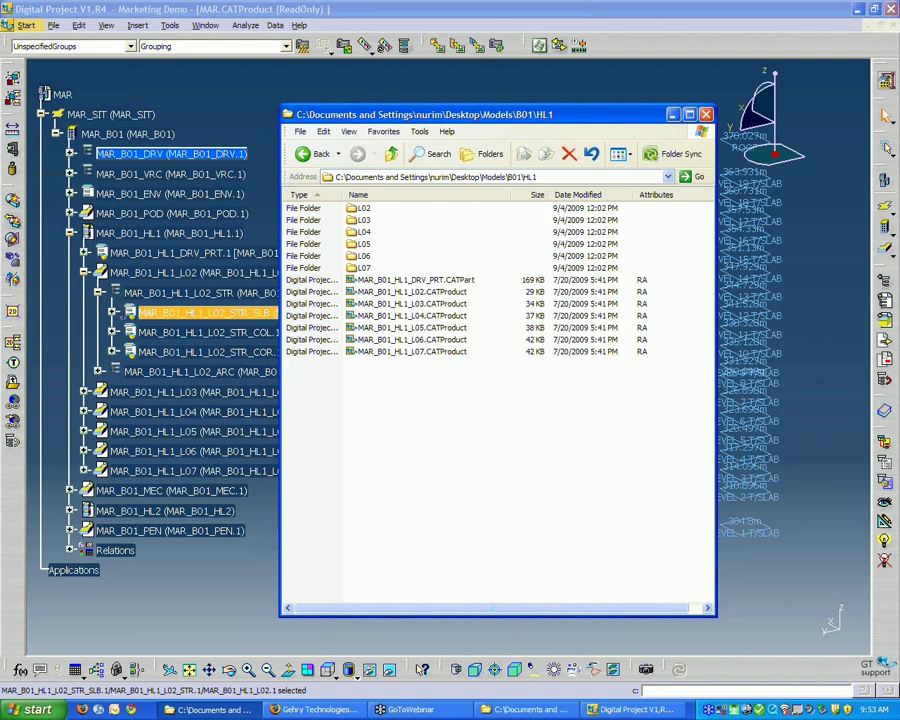
{"action": "double_click", "coordinate": [363, 208]}
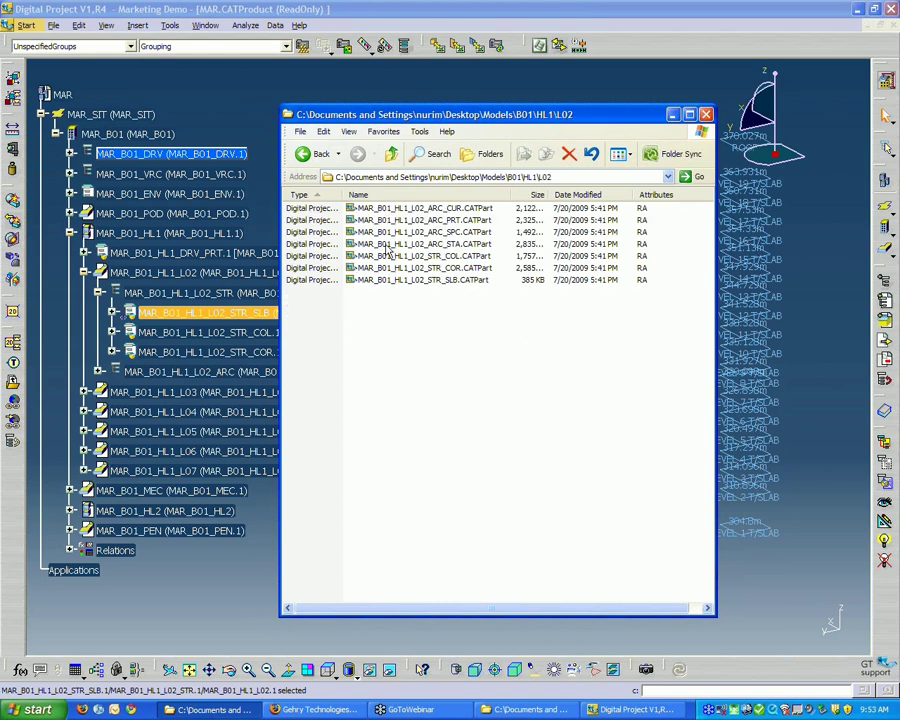
{"action": "left_click_drag", "start_coordinate": [468, 320], "coordinate": [394, 200]}
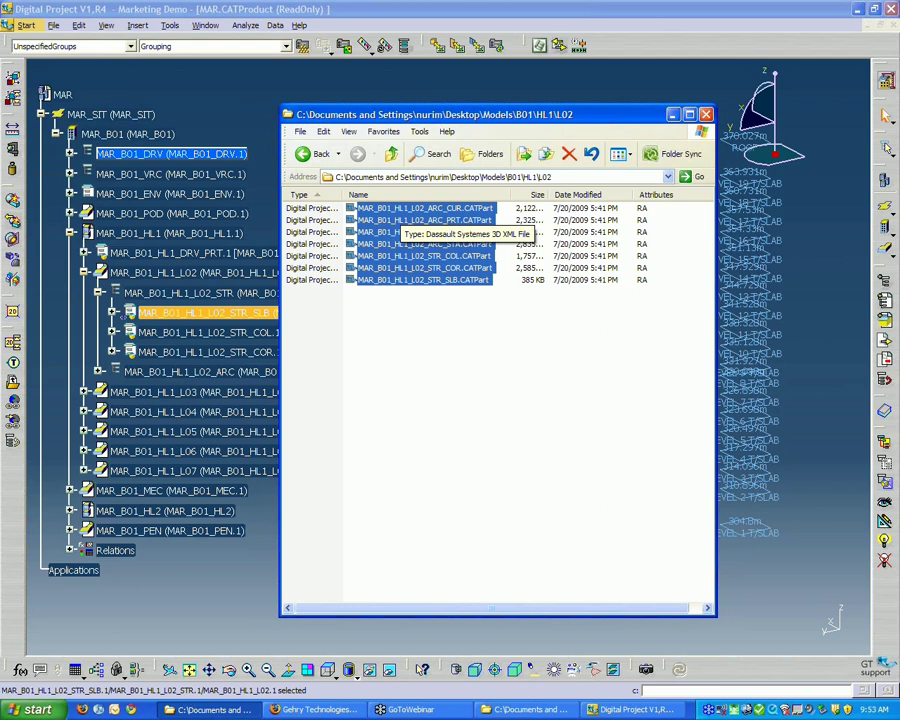
{"action": "left_click", "coordinate": [434, 327]}
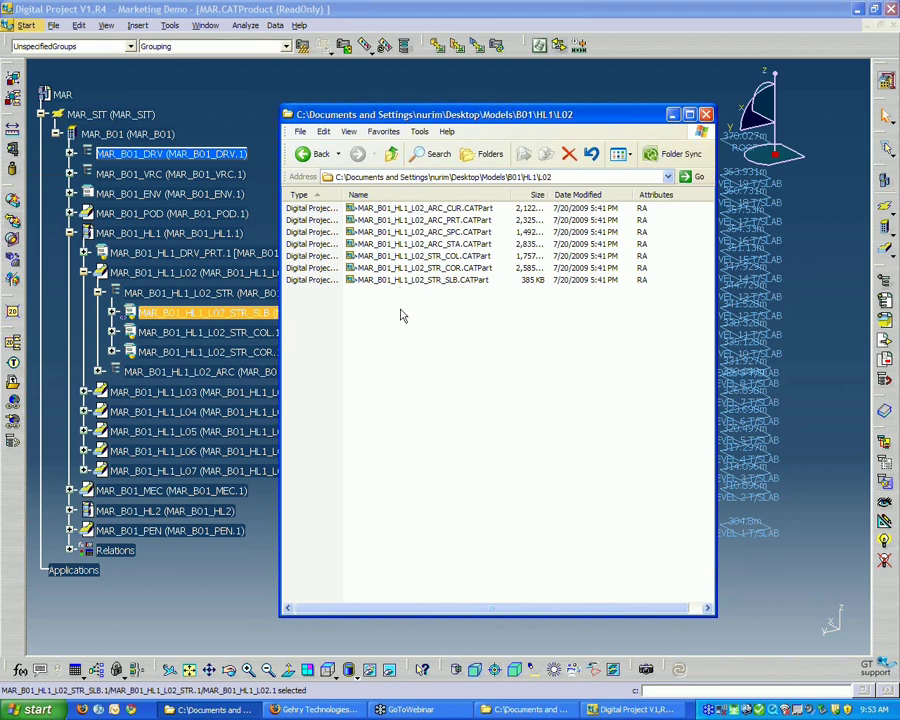